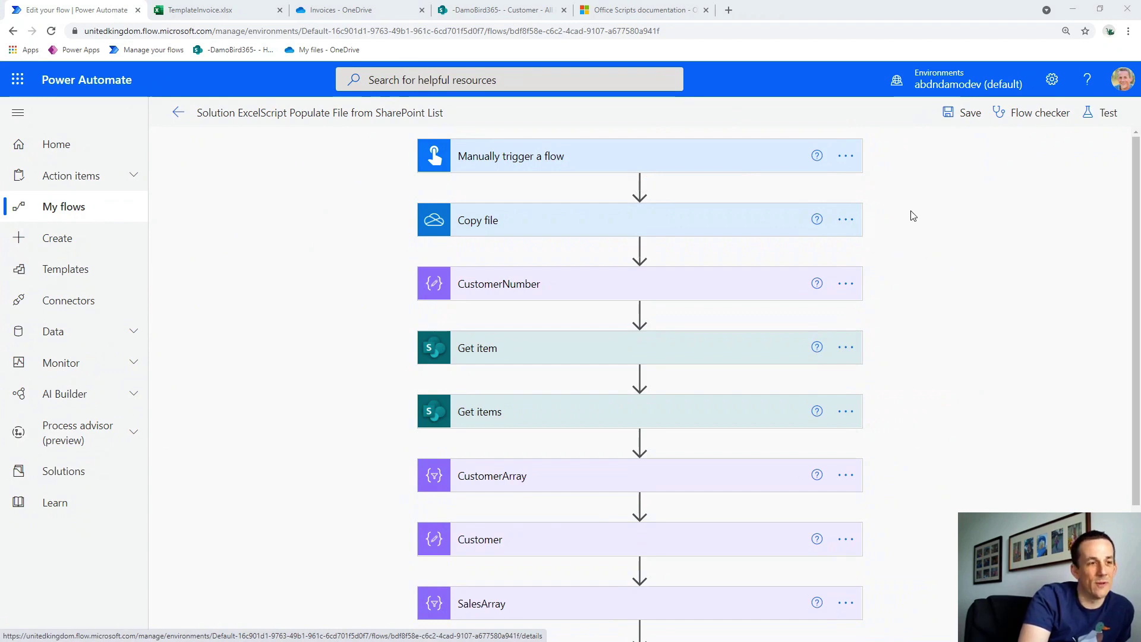
# After reviewing the flow, bring up the TemplateInvoice.xlsx sales receipt template.
pyautogui.click(223, 12)
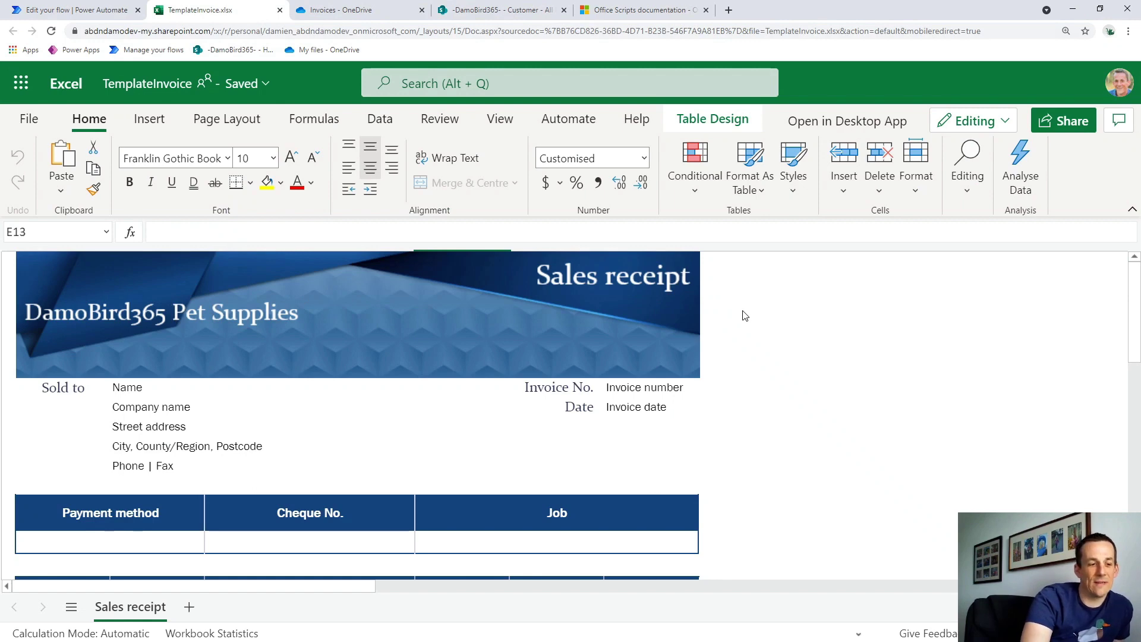
pyautogui.scroll(-4, 743, 315)
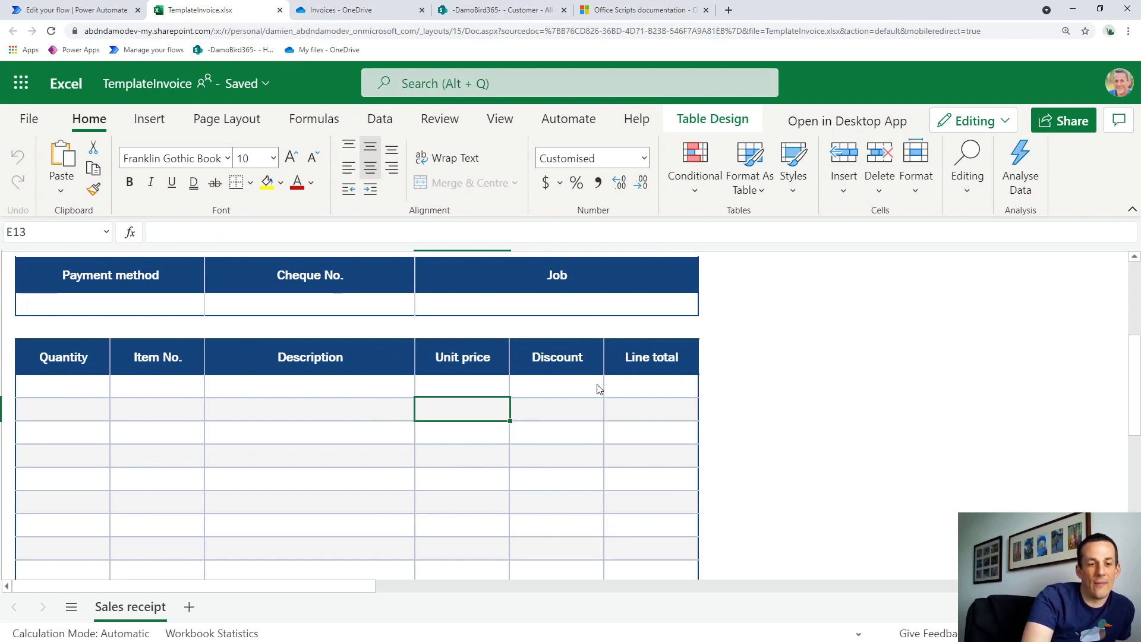
pyautogui.click(650, 387)
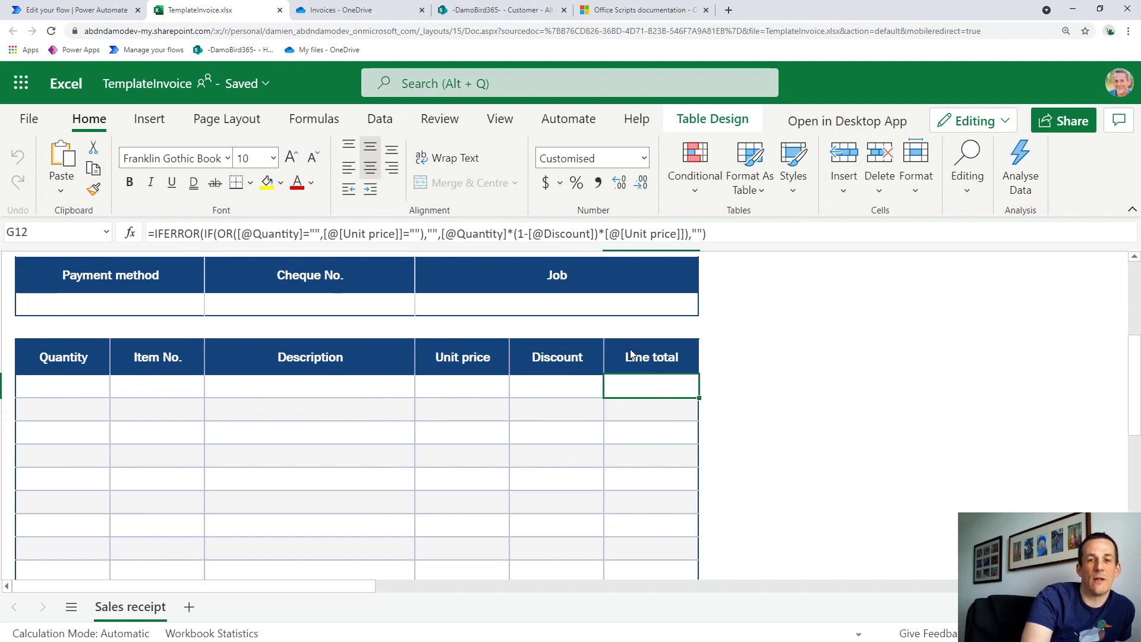
pyautogui.scroll(-2, 636, 387)
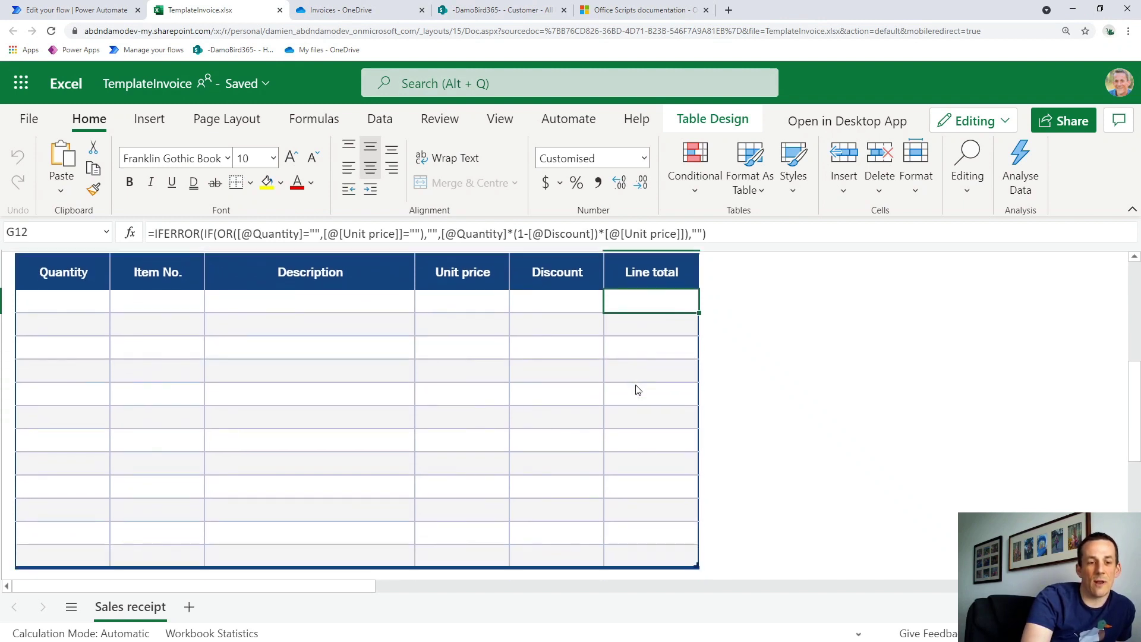
pyautogui.scroll(-2, 582, 392)
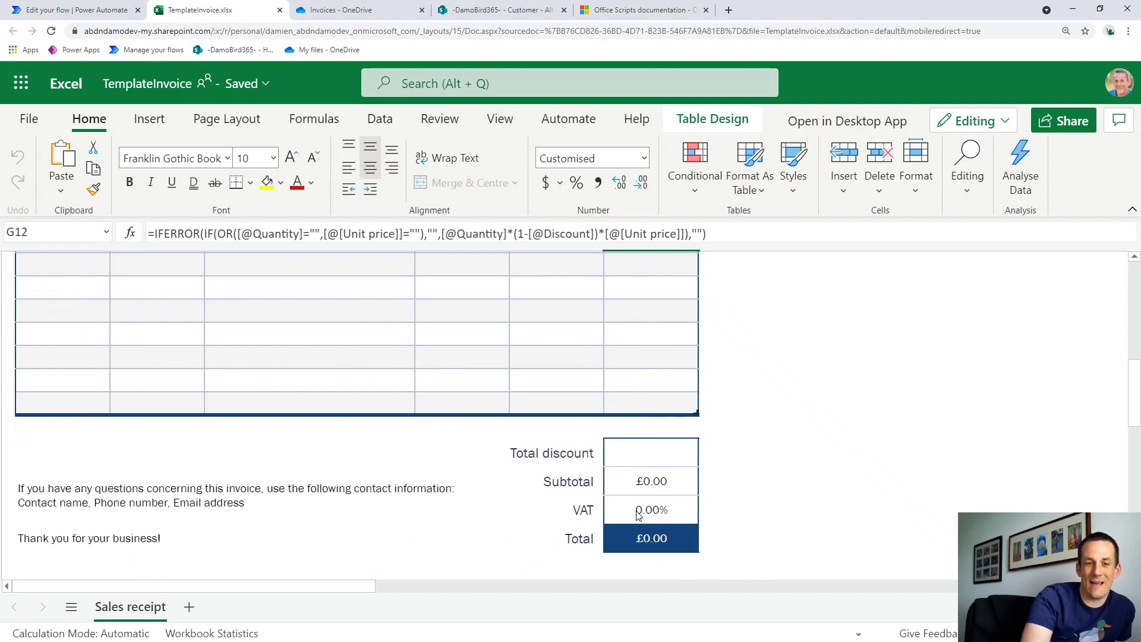
pyautogui.scroll(4, 632, 459)
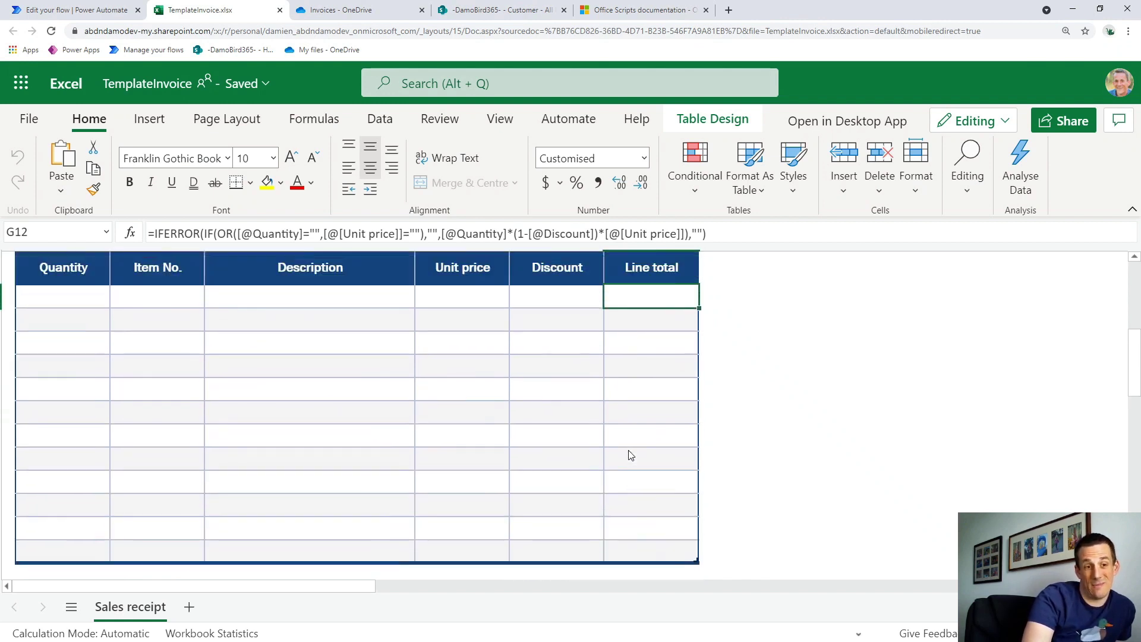
pyautogui.scroll(4, 628, 456)
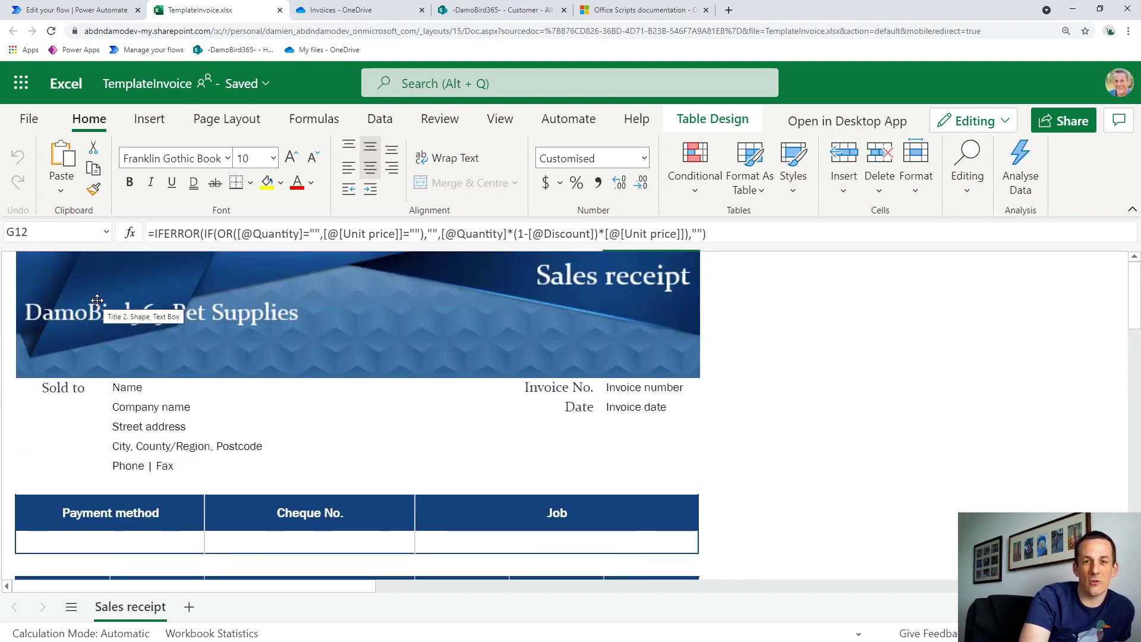
pyautogui.scroll(-4, 245, 380)
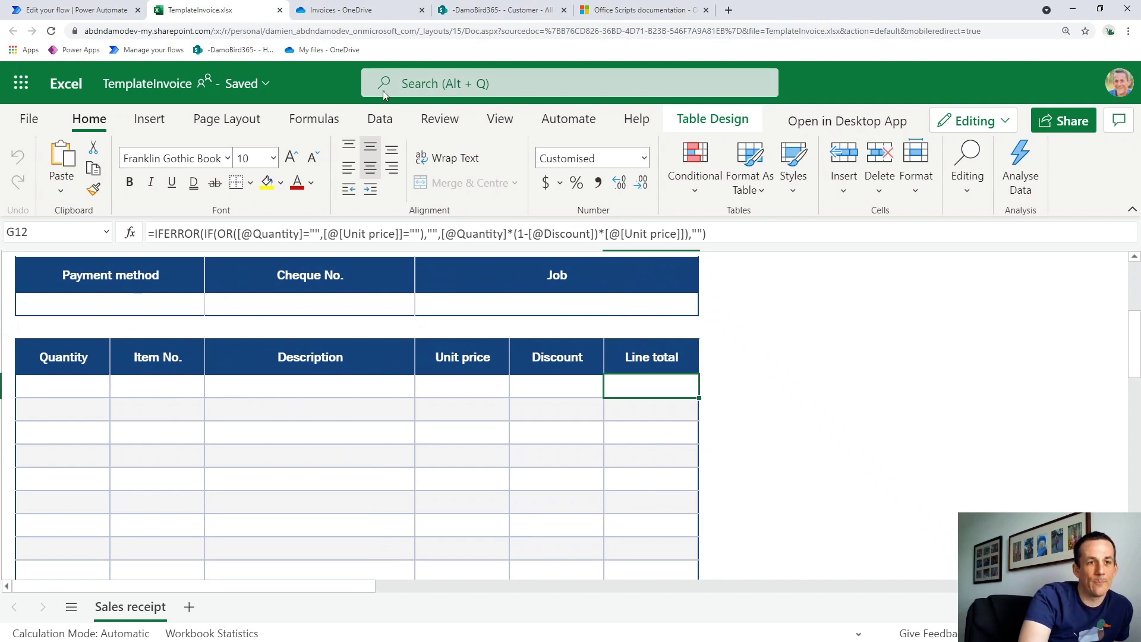
# Start a new Customer list item with CustID 3 and enter the customer's full name.
pyautogui.click(493, 18)
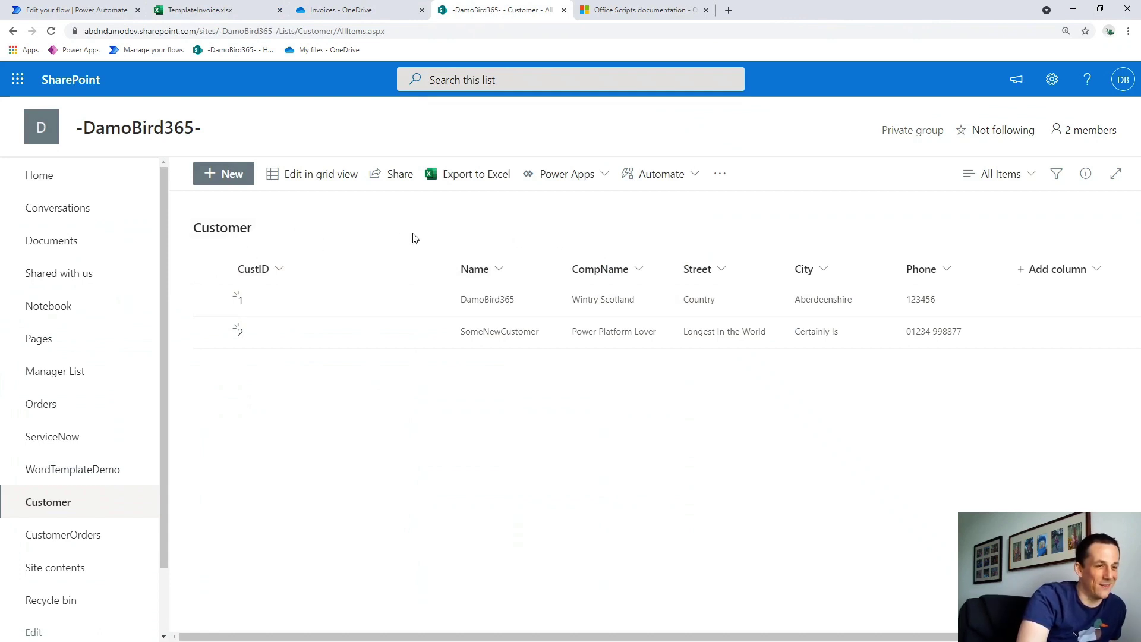
pyautogui.click(240, 182)
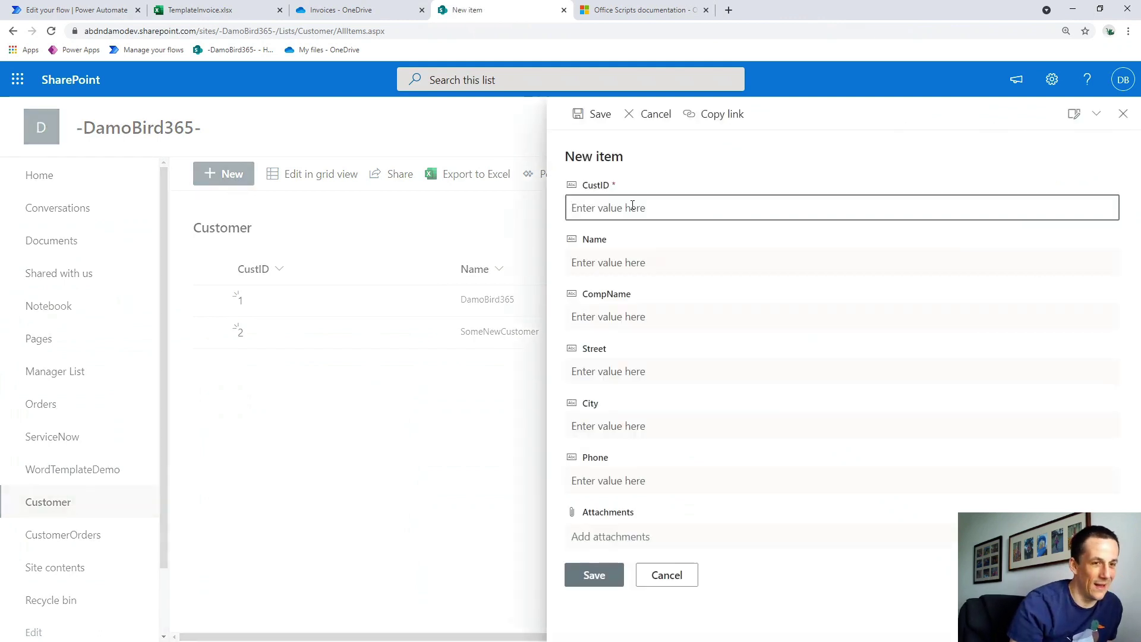
pyautogui.write('3')
pyautogui.click(609, 268)
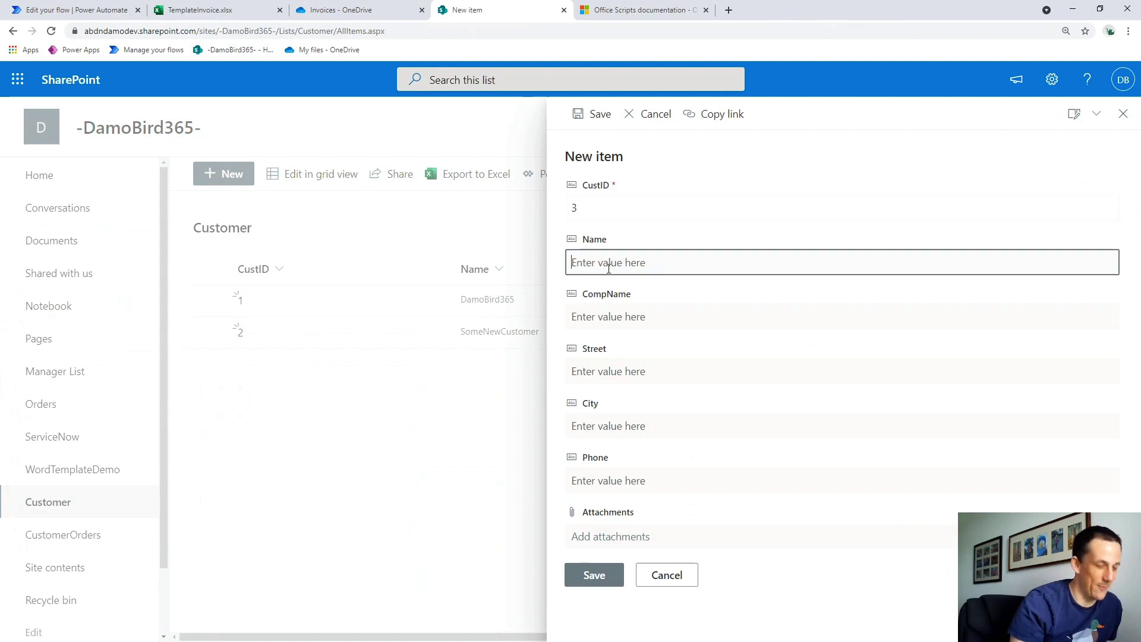
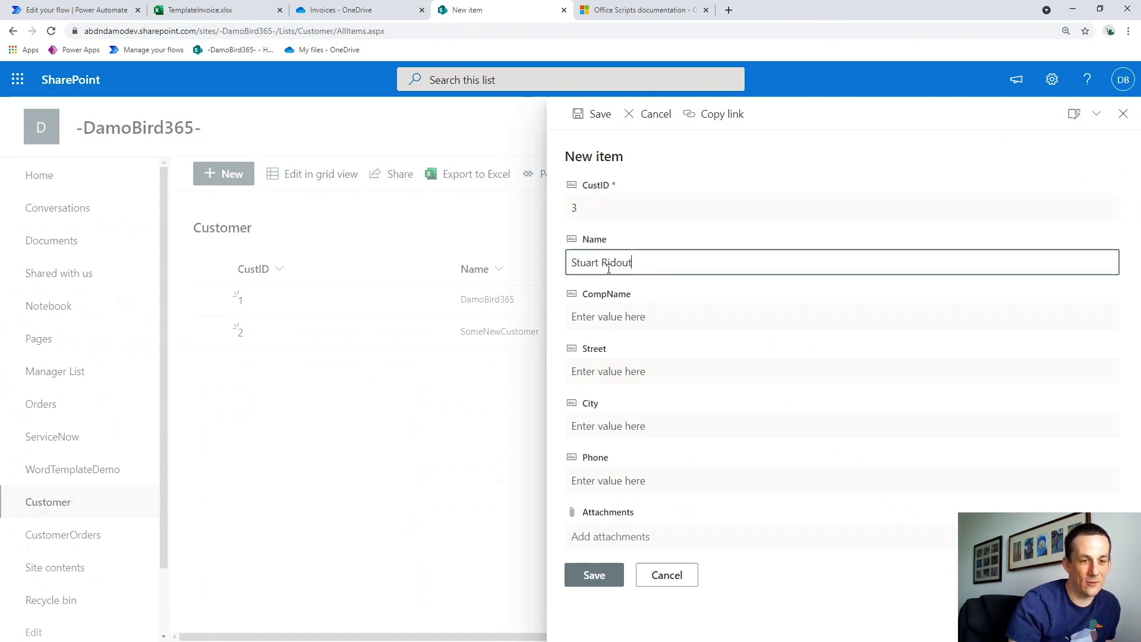
# Fill in the company name, street, city and phone number, then save the customer record.
pyautogui.click(607, 317)
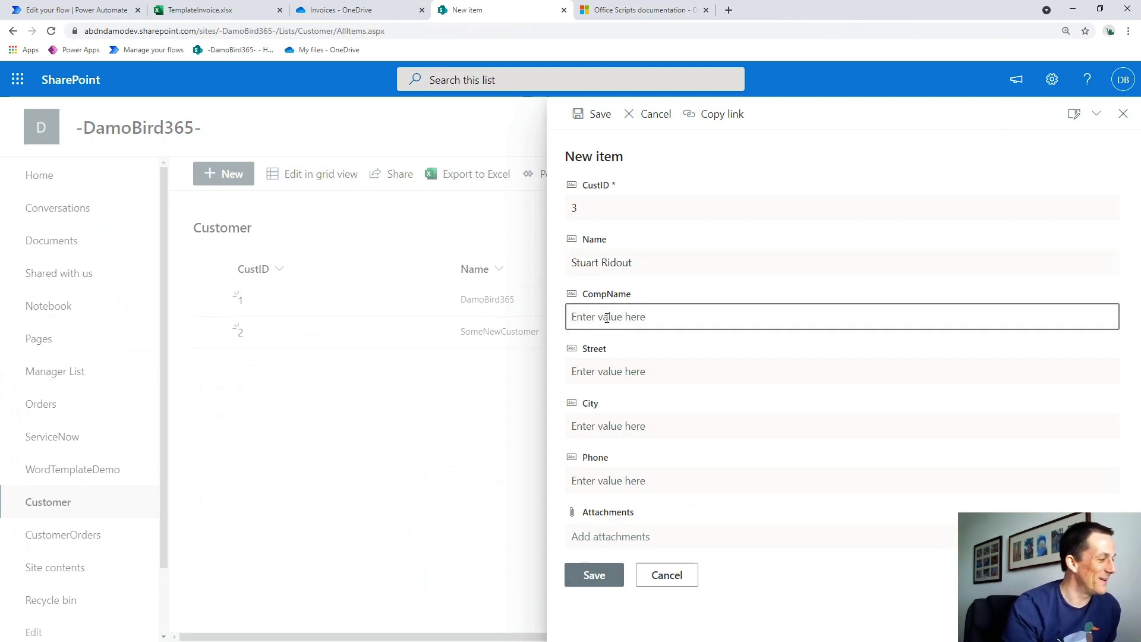
pyautogui.write('Rid')
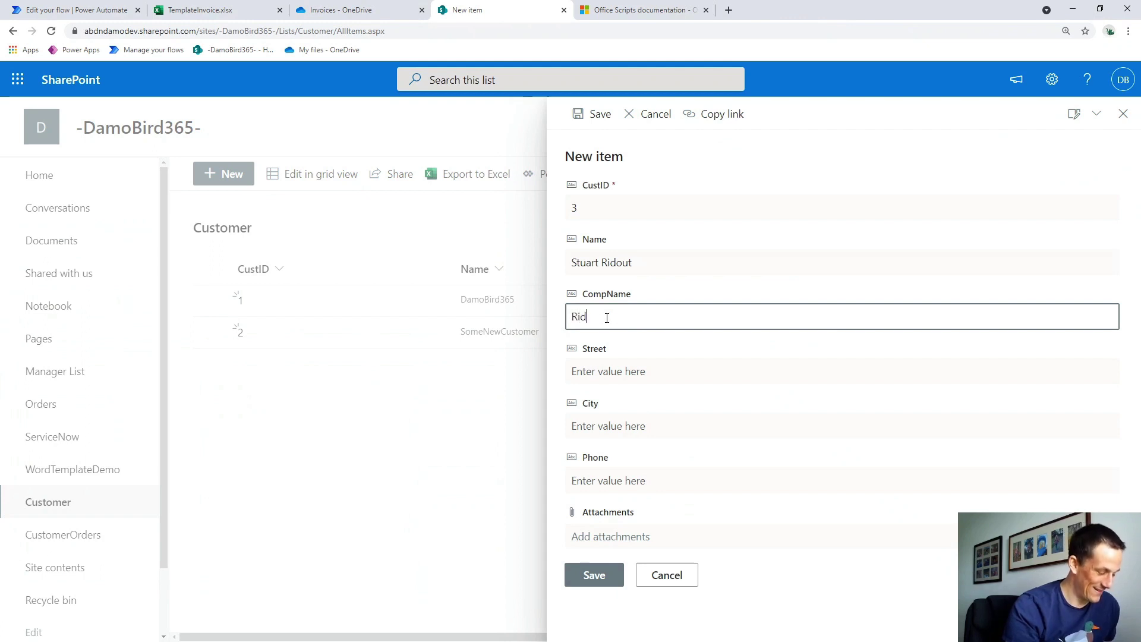
pyautogui.write('out Enterpir')
pyautogui.press('BackSpace')
pyautogui.write('rises')
pyautogui.click(612, 370)
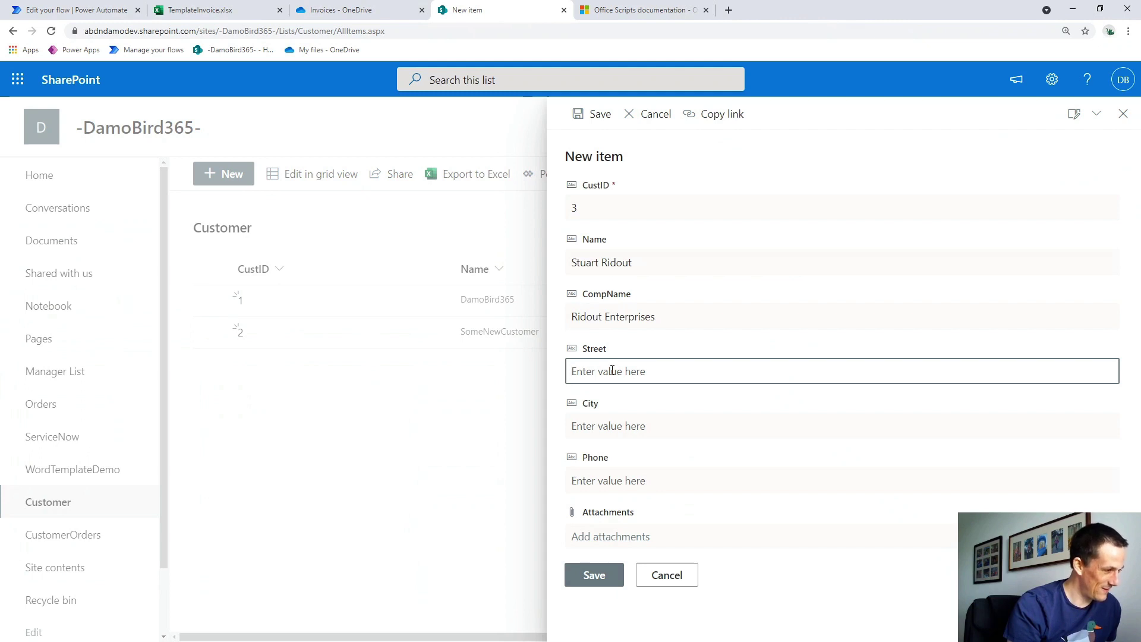
pyautogui.write('No 10')
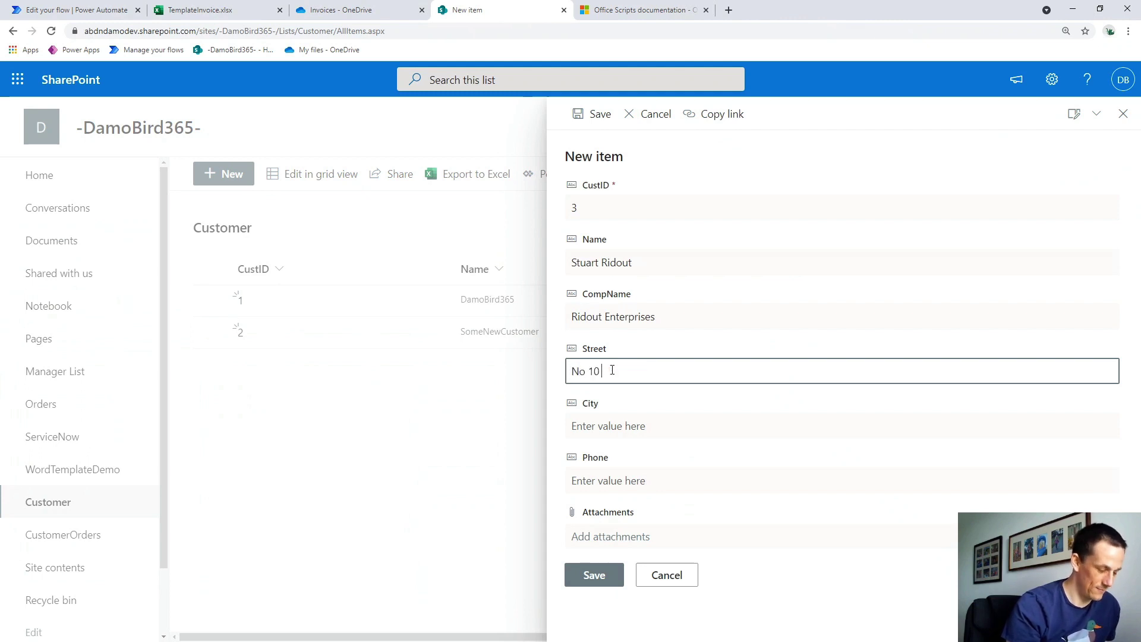
pyautogui.write(' Pooch Ave')
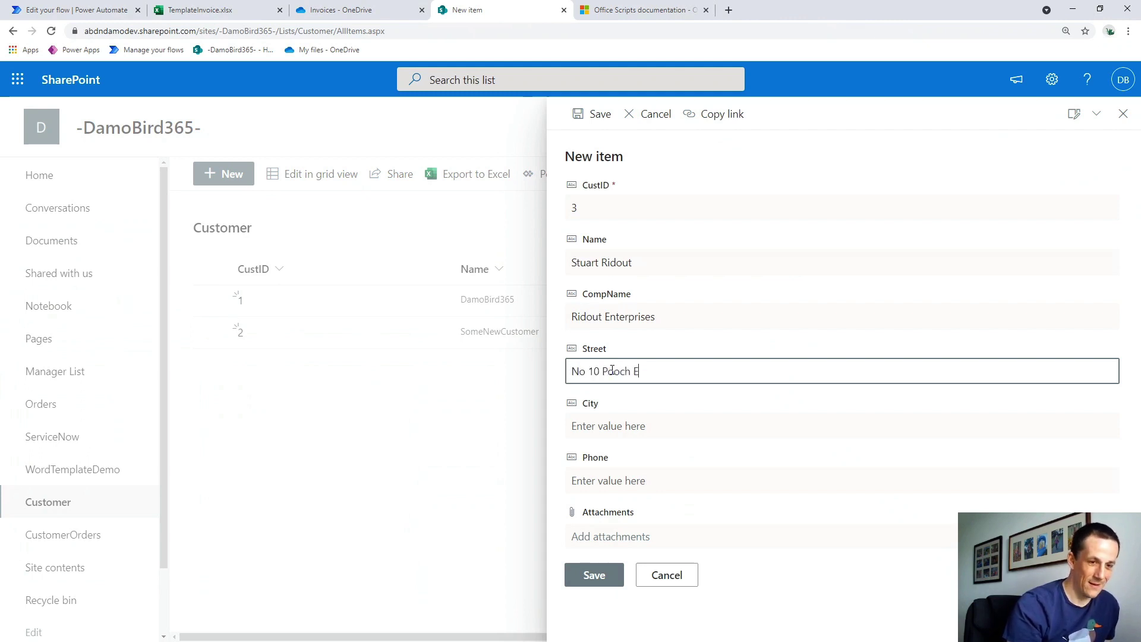
pyautogui.write('nue')
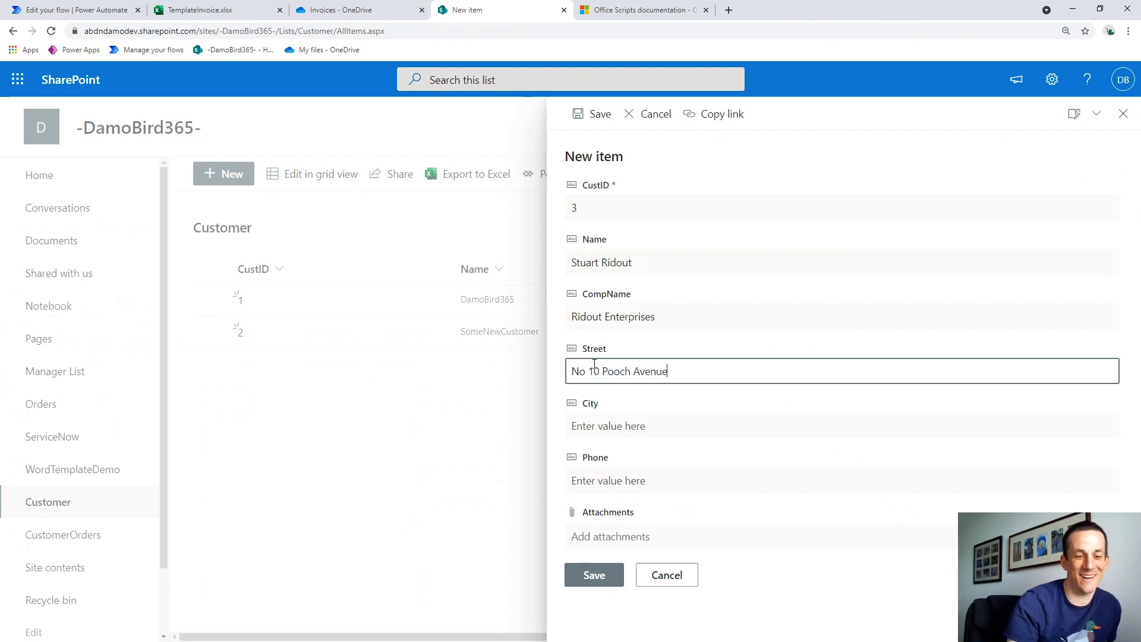
pyautogui.click(621, 426)
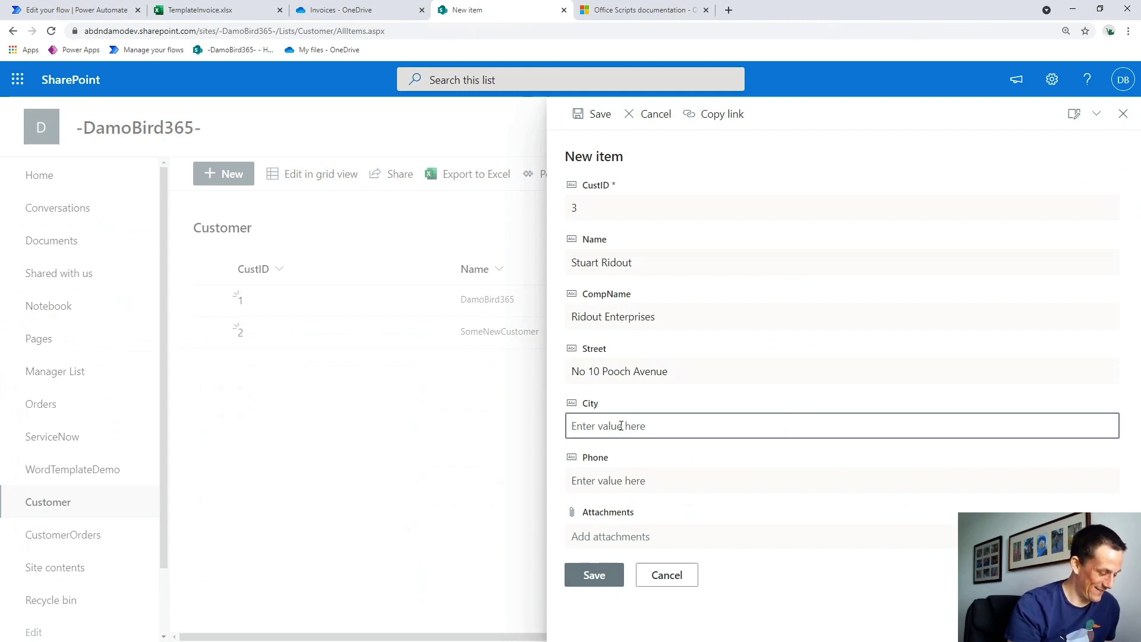
pyautogui.write('Milton Me')
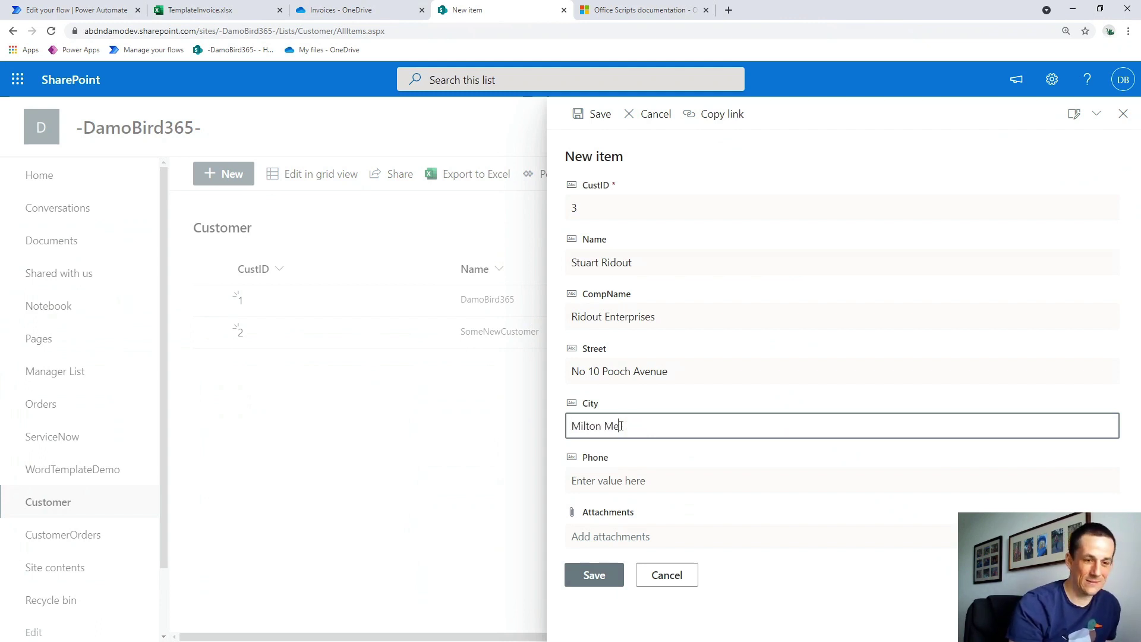
pyautogui.press('BackSpace')
pyautogui.press('BackSpace')
pyautogui.write('Keynes')
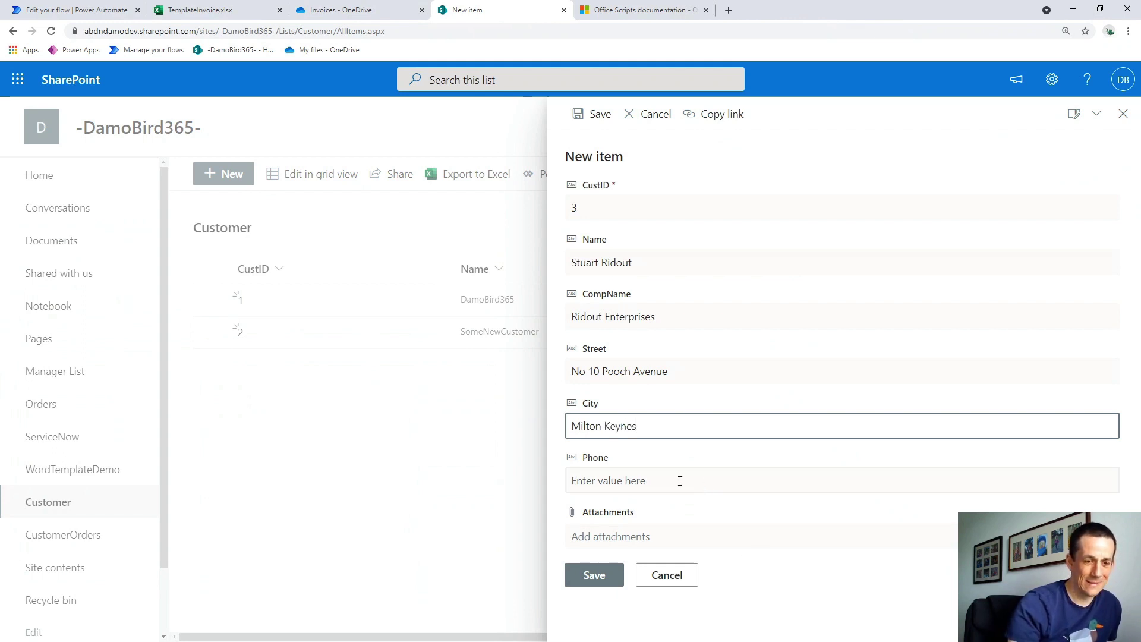
pyautogui.click(617, 481)
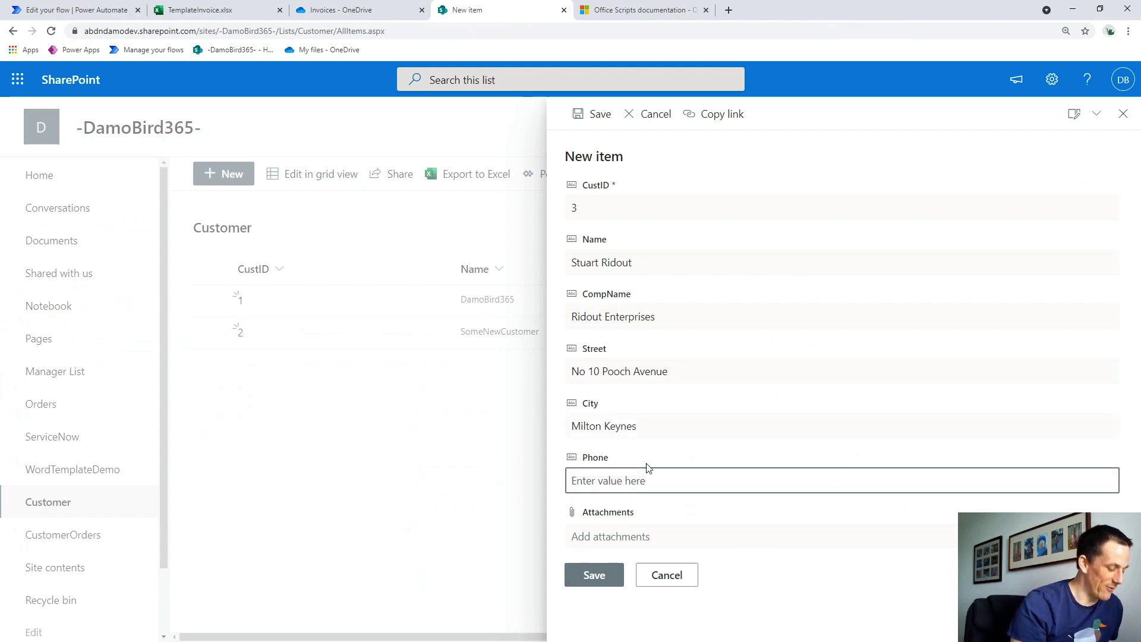
pyautogui.write('0')
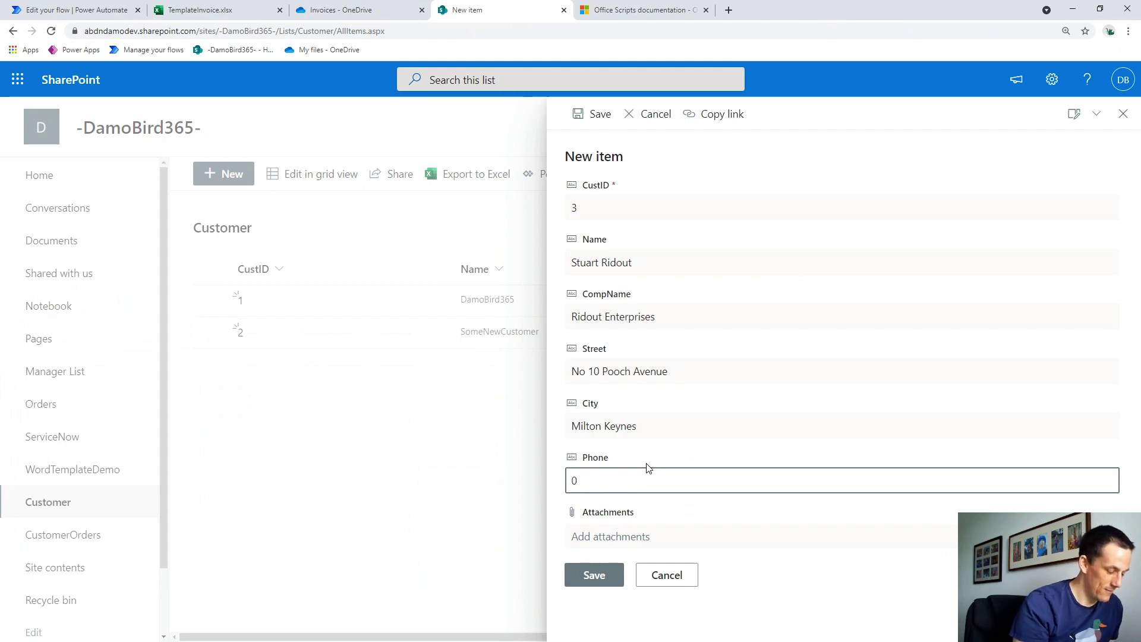
pyautogui.write('1908')
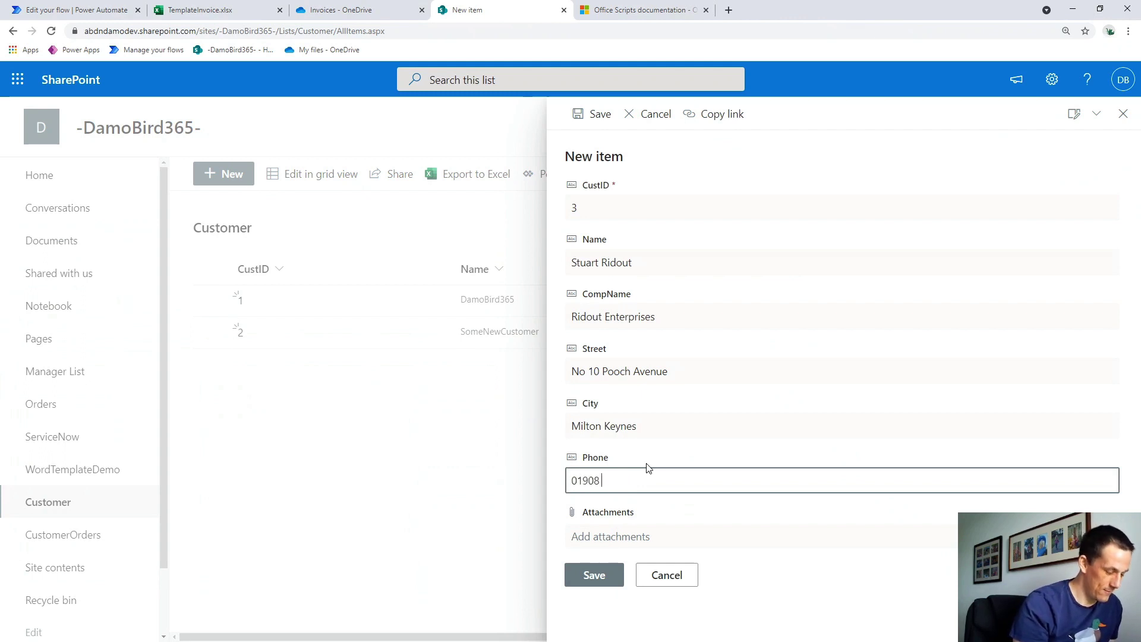
pyautogui.write(' 123456')
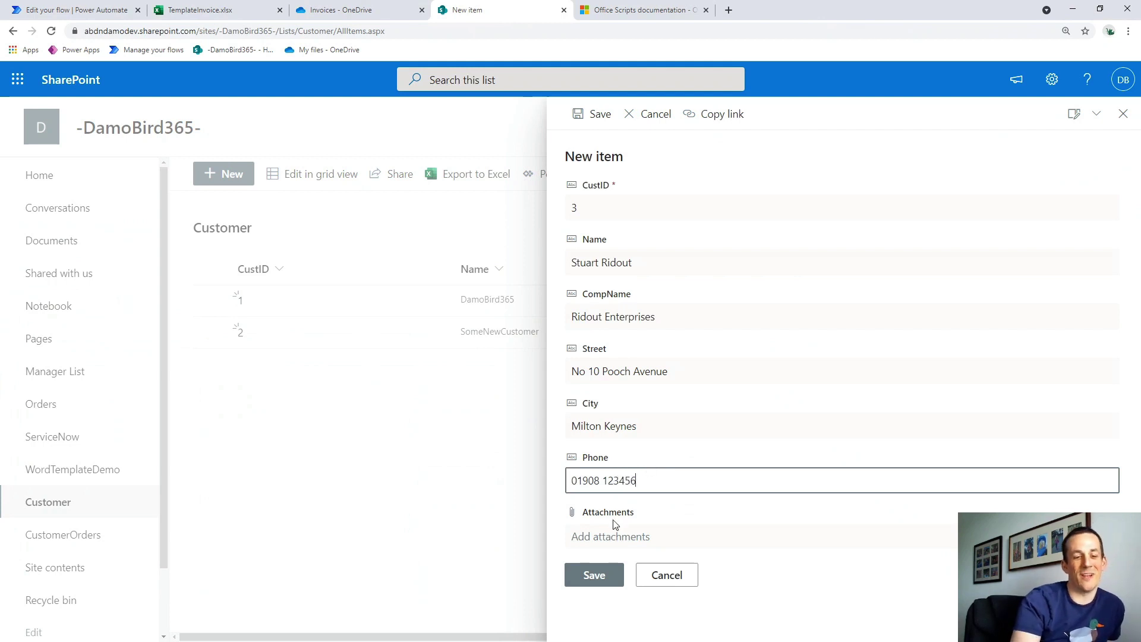
pyautogui.click(592, 575)
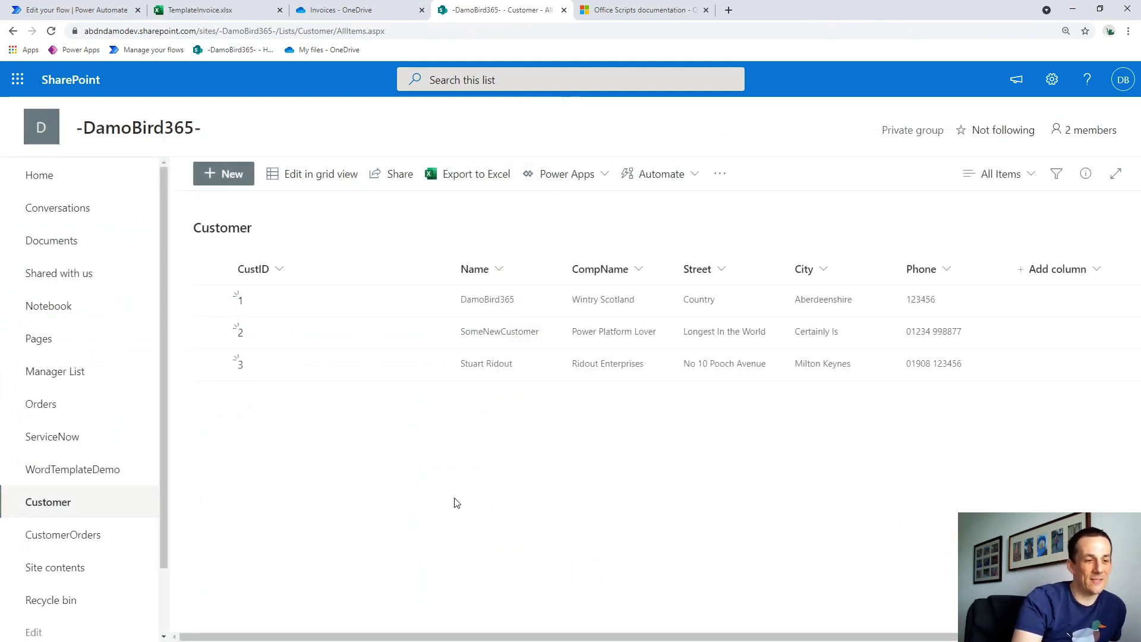
# Open the CustomerOrders list and switch it to grid editing.
pyautogui.click(83, 536)
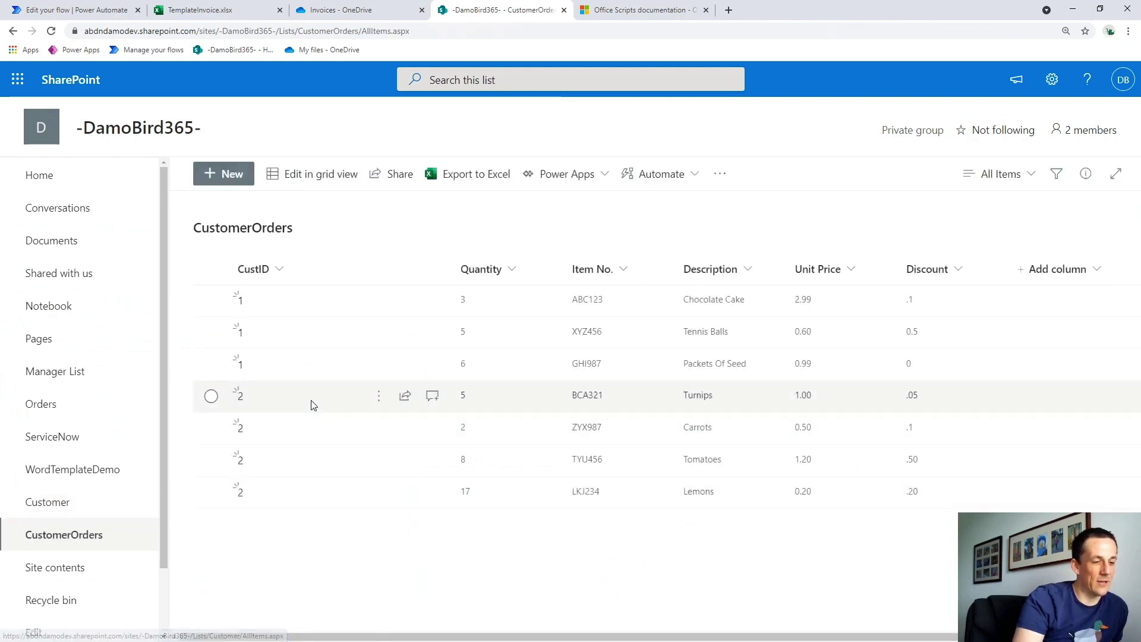
pyautogui.click(230, 177)
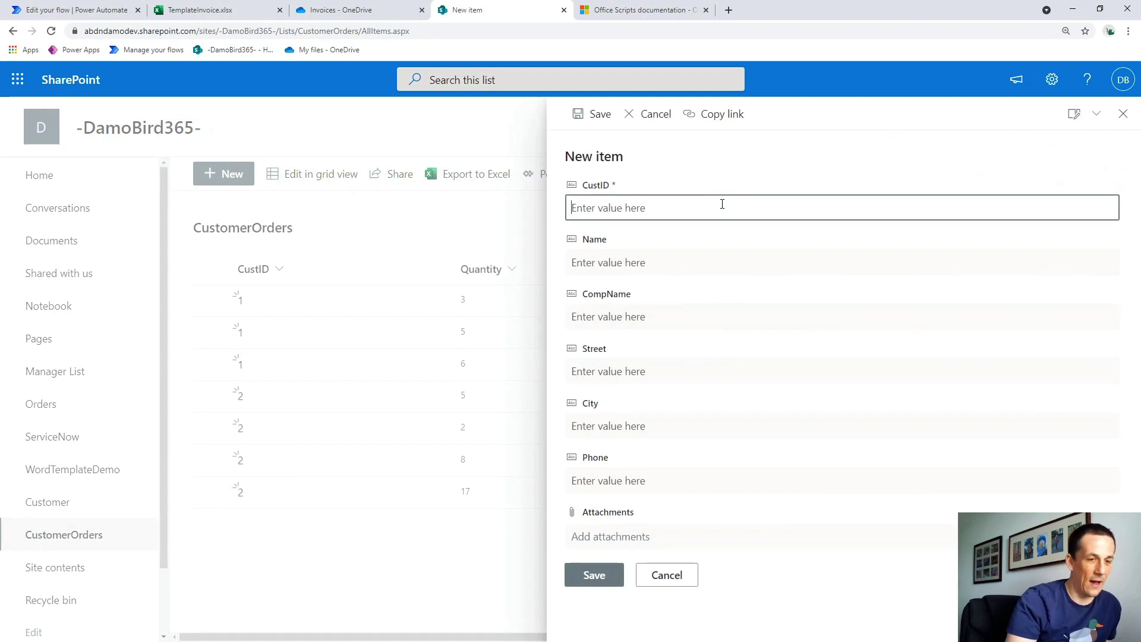
pyautogui.click(655, 578)
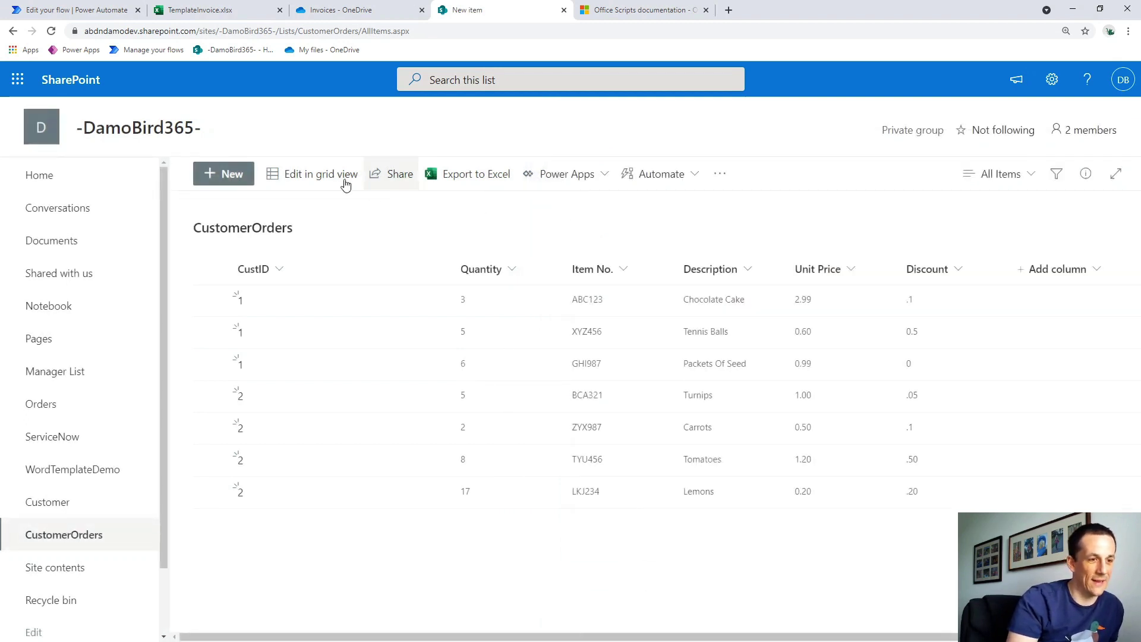
pyautogui.click(316, 176)
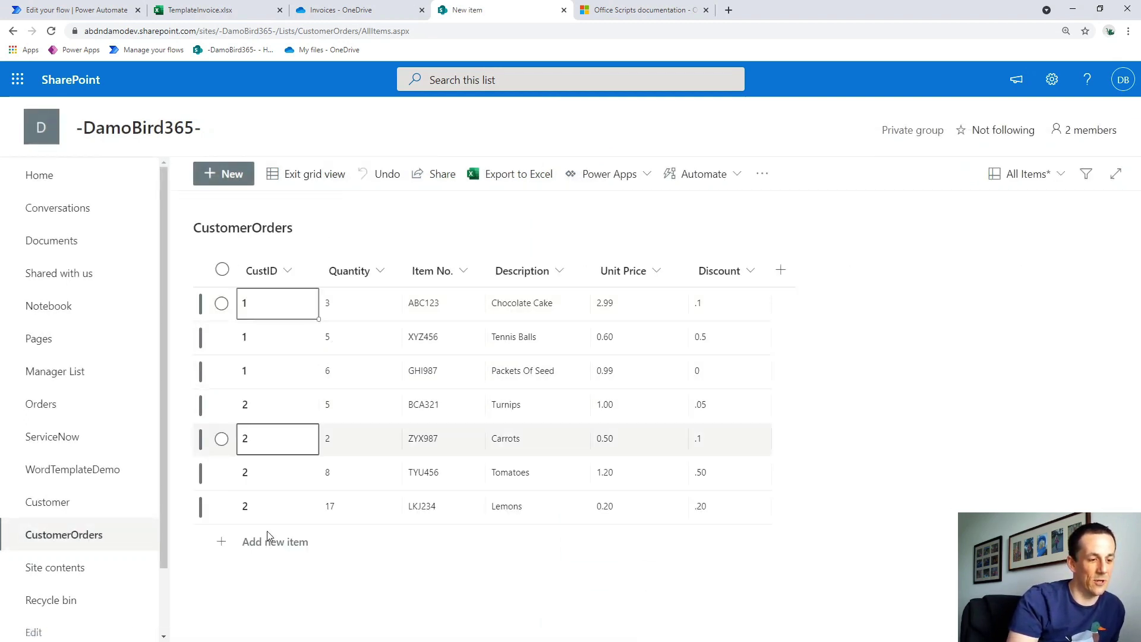
# Add a CustID 3 row: 3 Bags of Dog Food, item HJK765, 3.99, discount 0.05.
pyautogui.click(271, 546)
pyautogui.write('3')
pyautogui.click(346, 541)
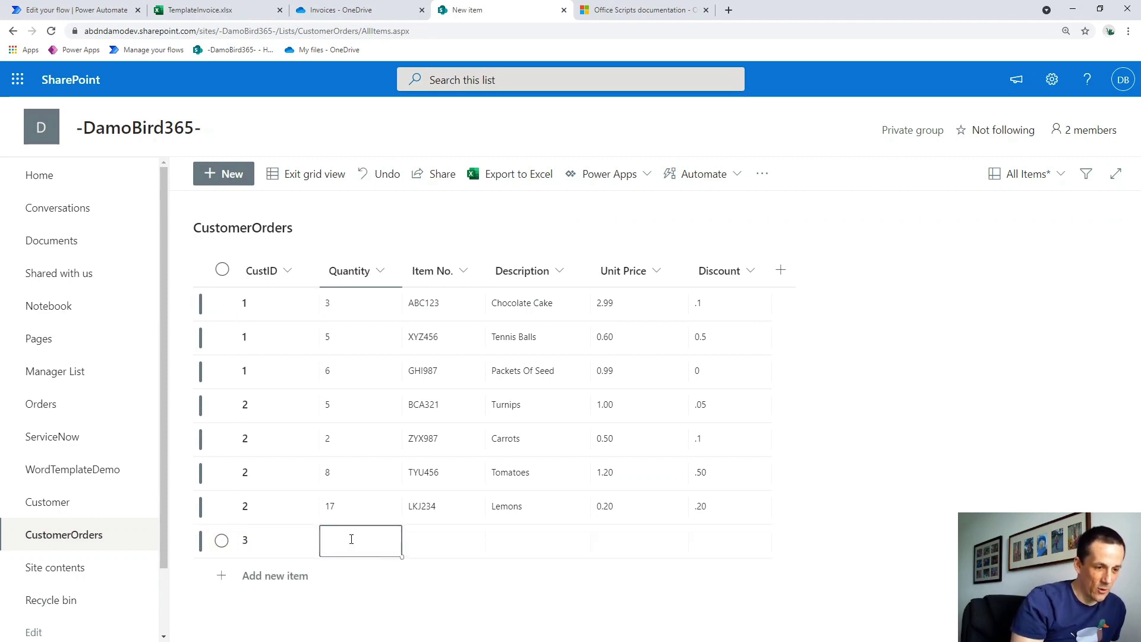
pyautogui.click(450, 550)
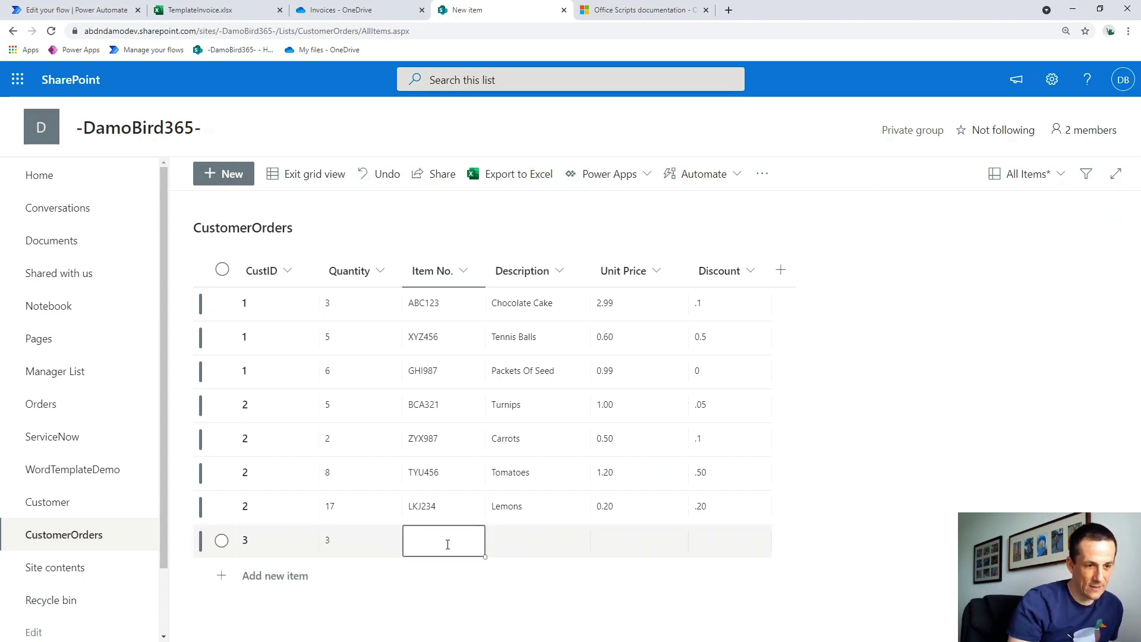
pyautogui.write('hjk')
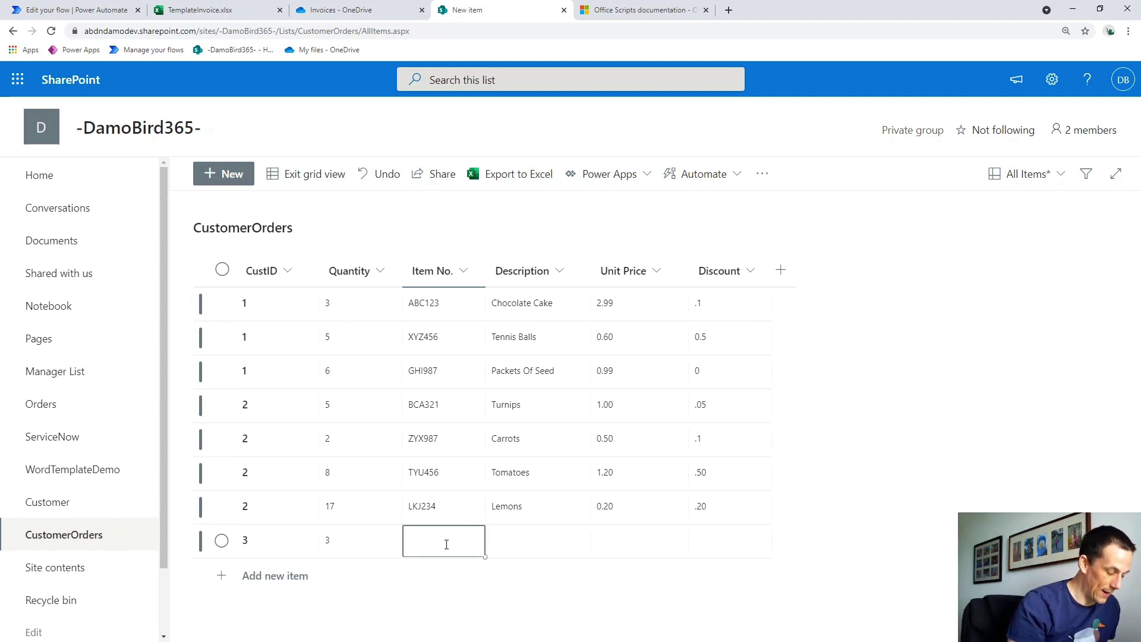
pyautogui.write('HJK765')
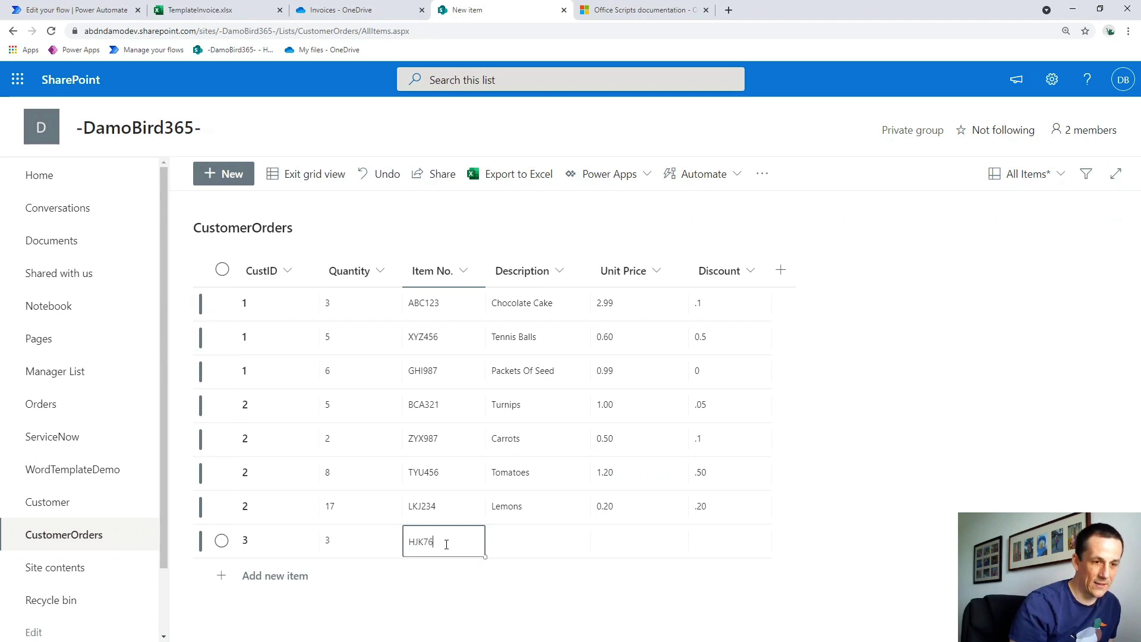
pyautogui.click(513, 543)
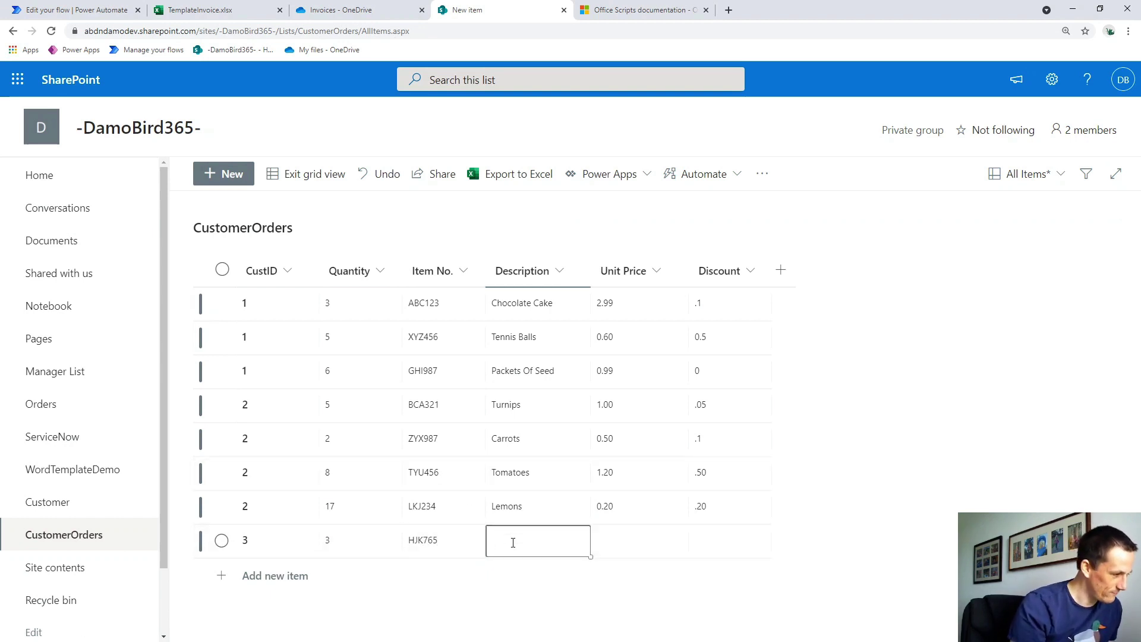
pyautogui.write('Bags of B')
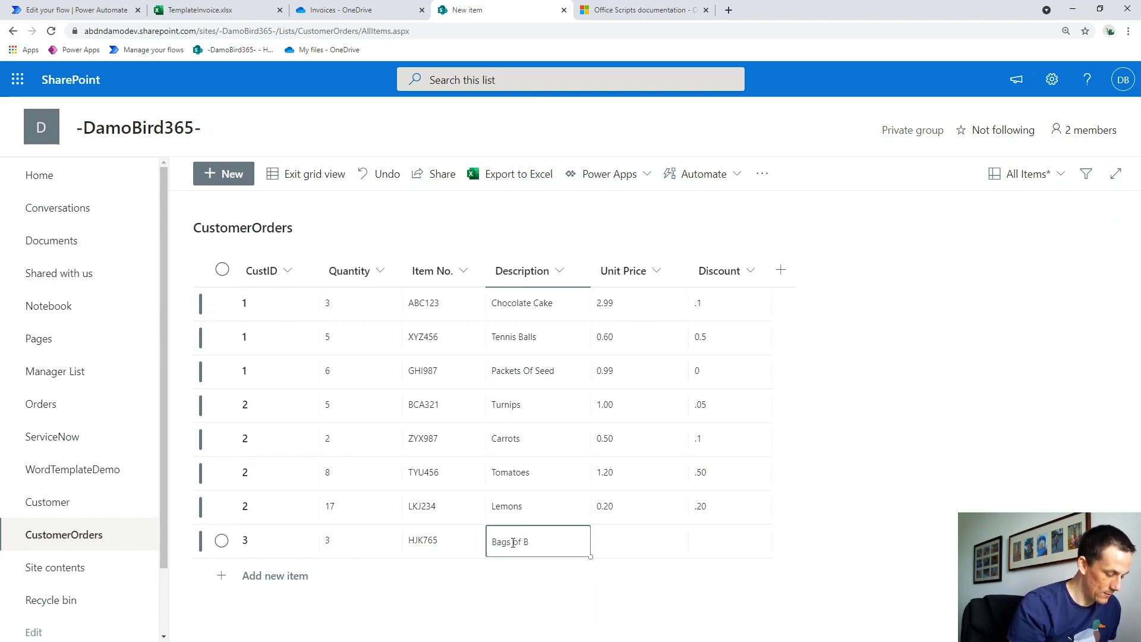
pyautogui.press('BackSpace')
pyautogui.write('Dog Food')
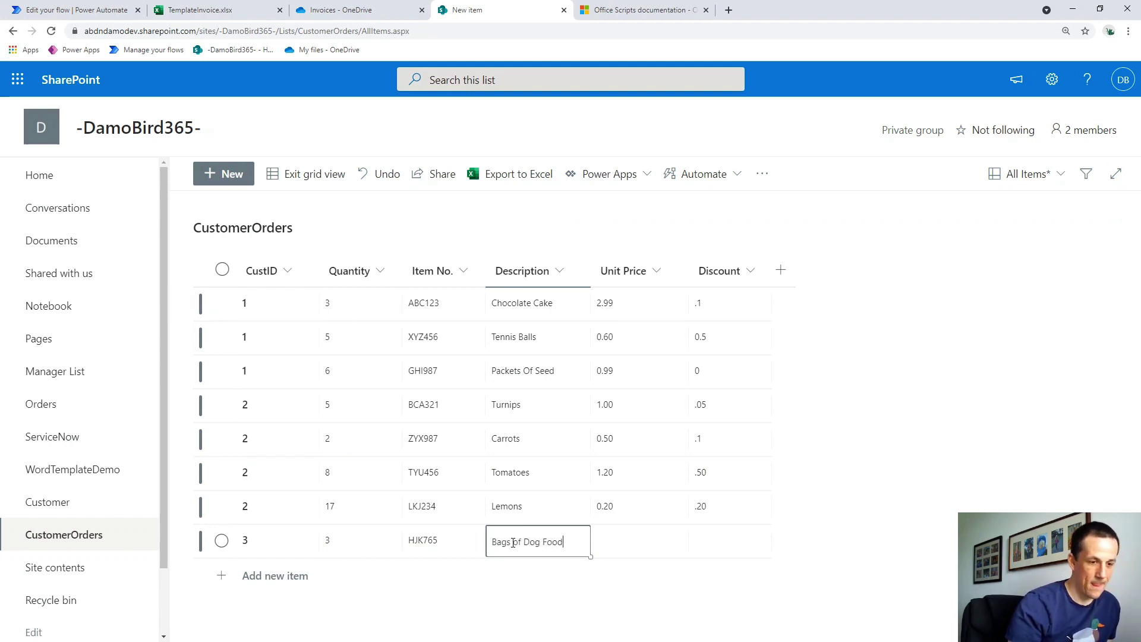
pyautogui.click(627, 541)
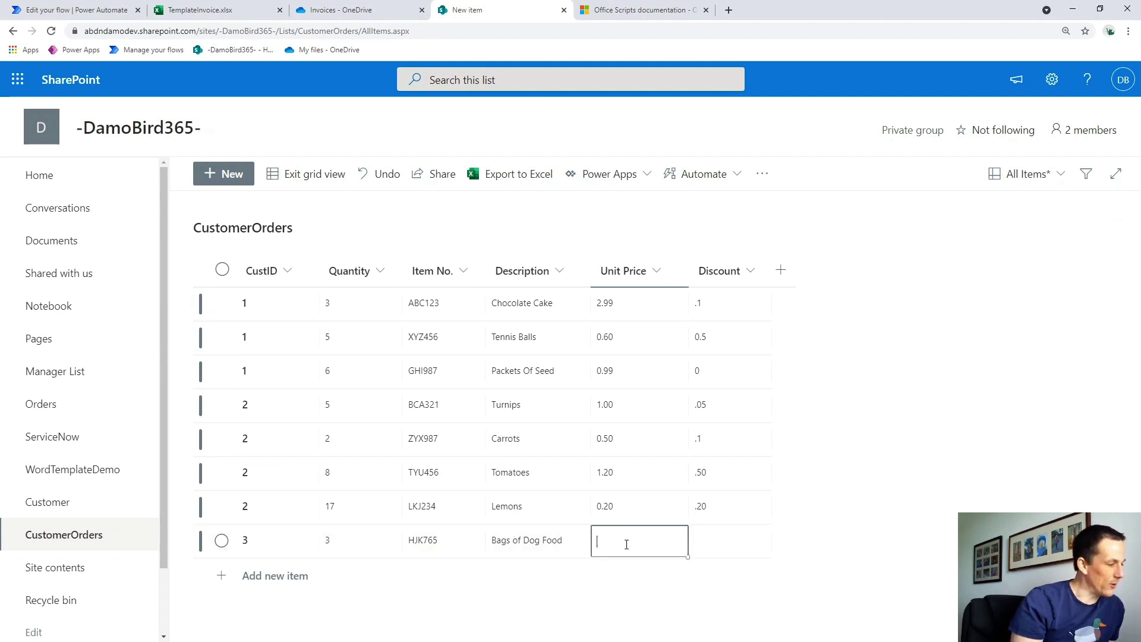
pyautogui.write('0.5')
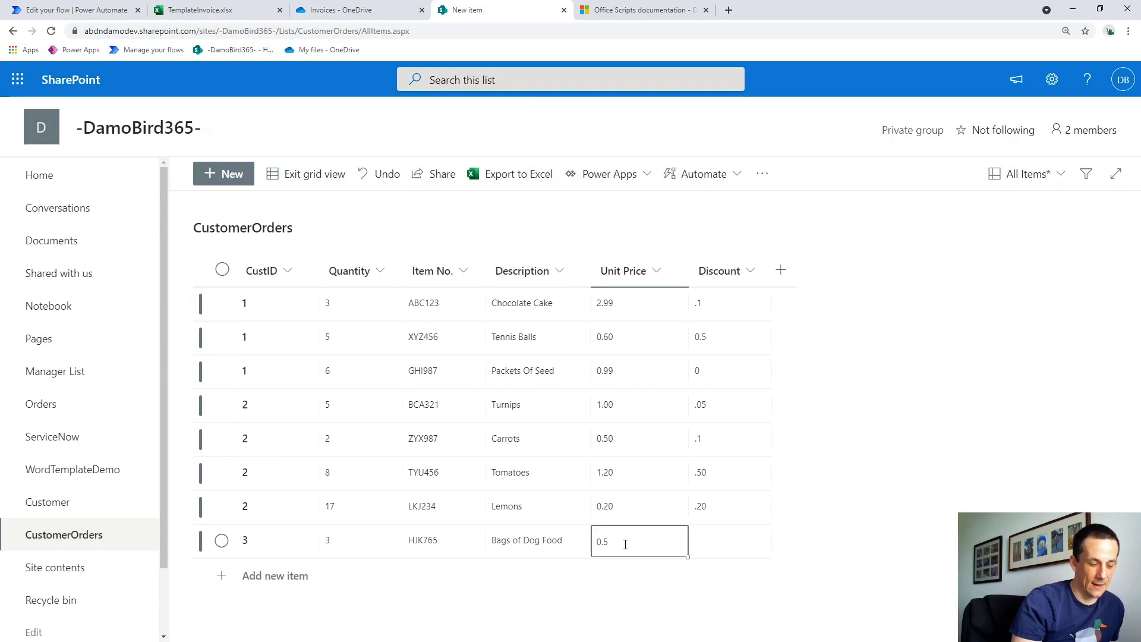
pyautogui.write('3.99')
pyautogui.click(742, 543)
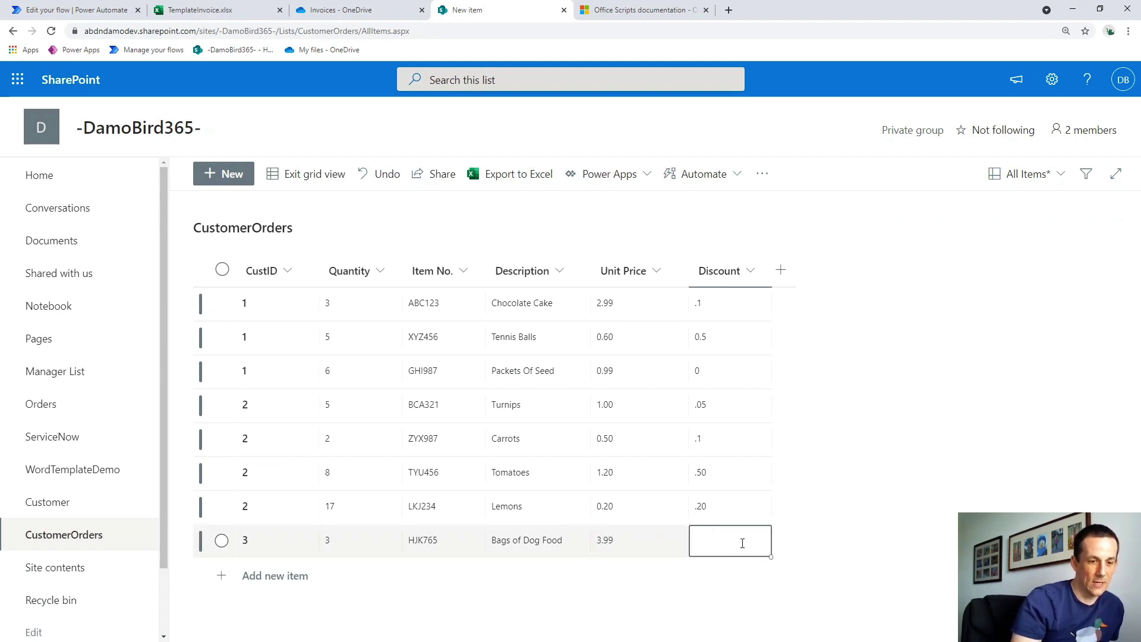
pyautogui.write('.05')
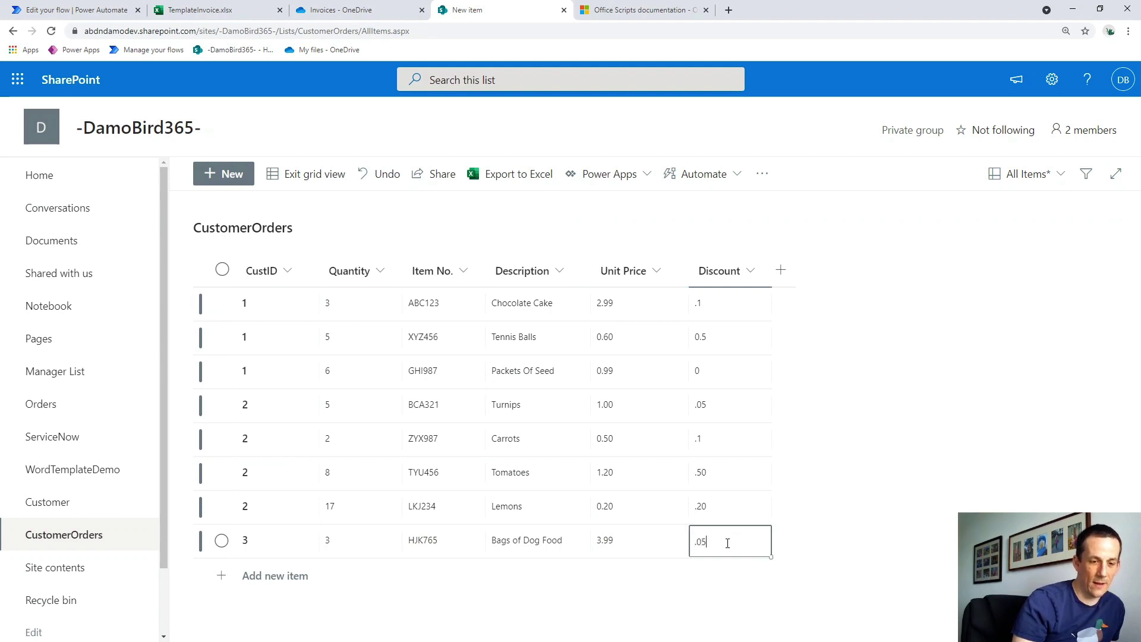
# Add a second CustID 3 row: 8 Cat Litter, item JHY671, 9.99, discount 0.1.
pyautogui.click(271, 576)
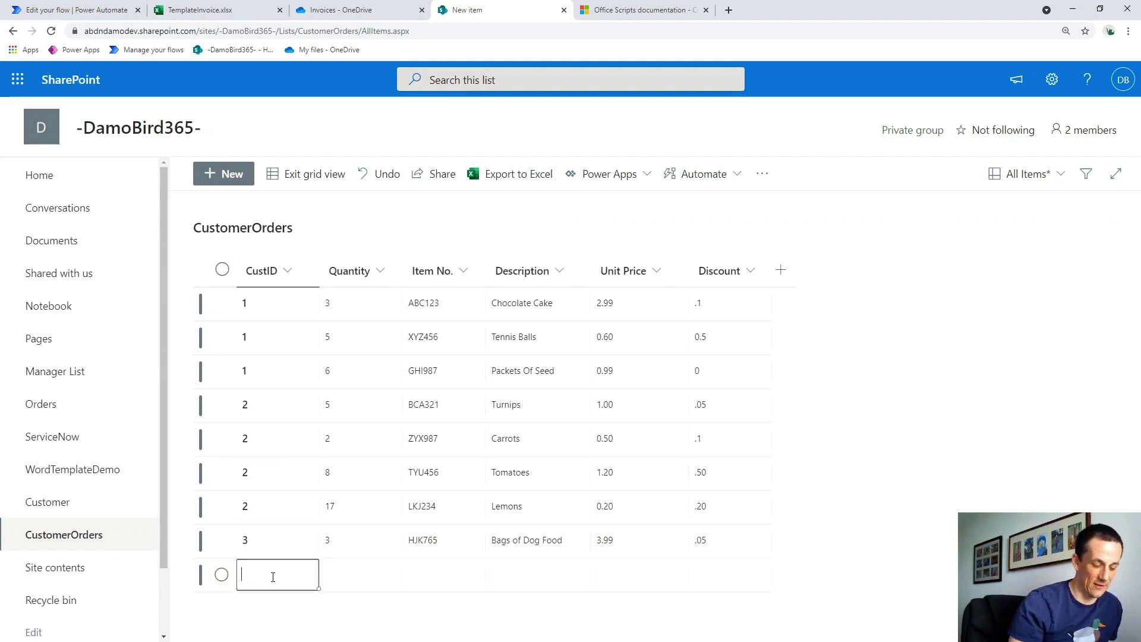
pyautogui.write('8')
pyautogui.press('Tab')
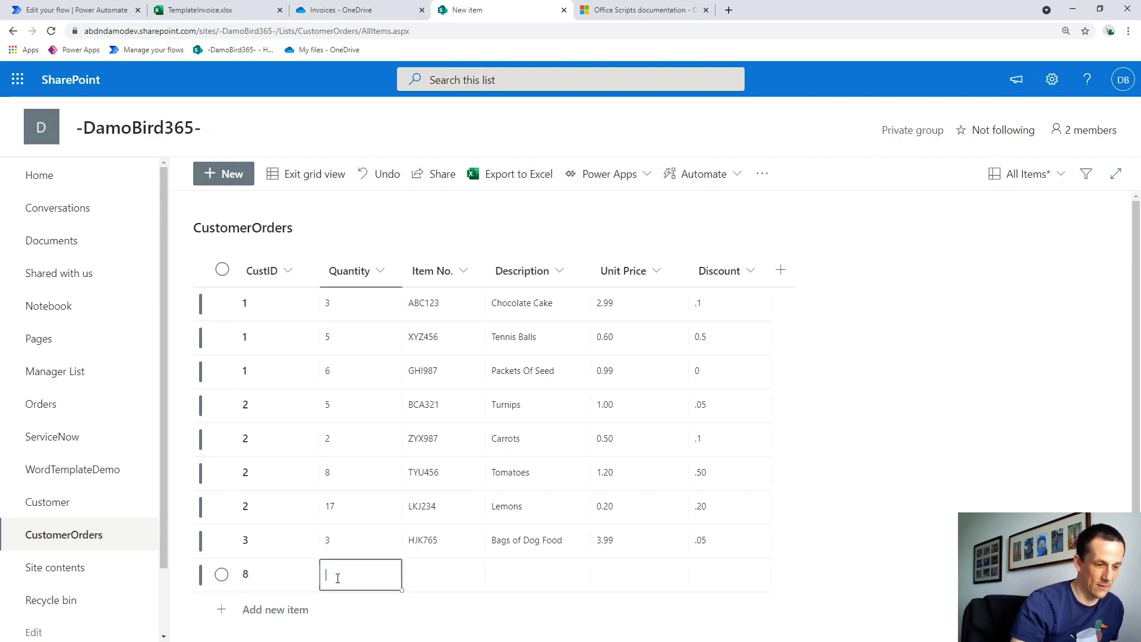
pyautogui.hotkey('shift', 'Tab')
pyautogui.write('3')
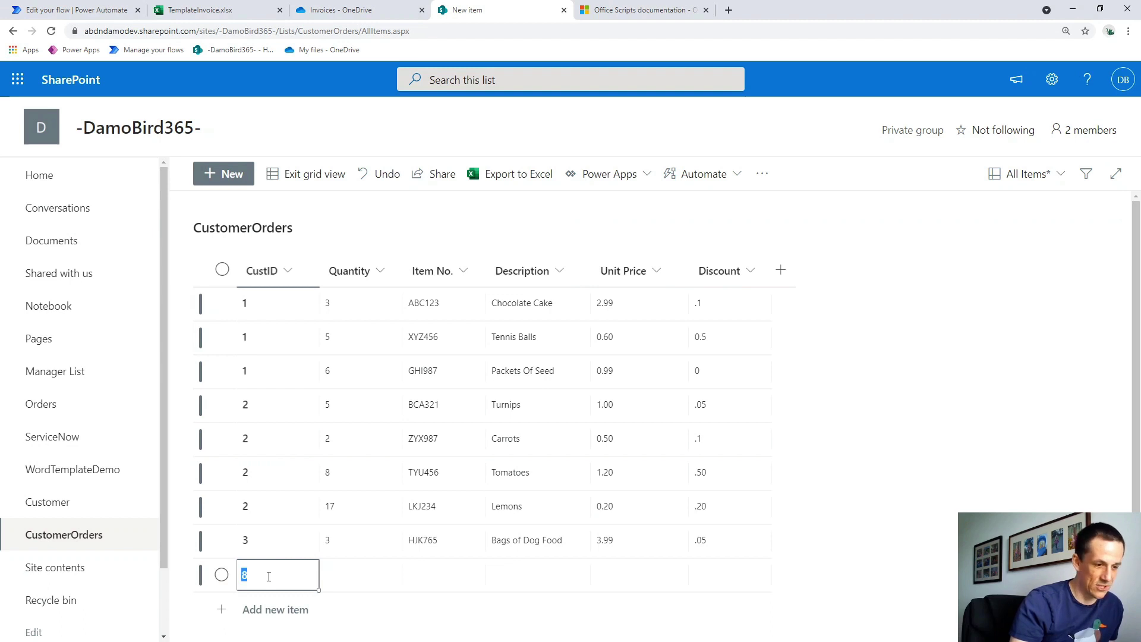
pyautogui.click(355, 576)
pyautogui.write('8')
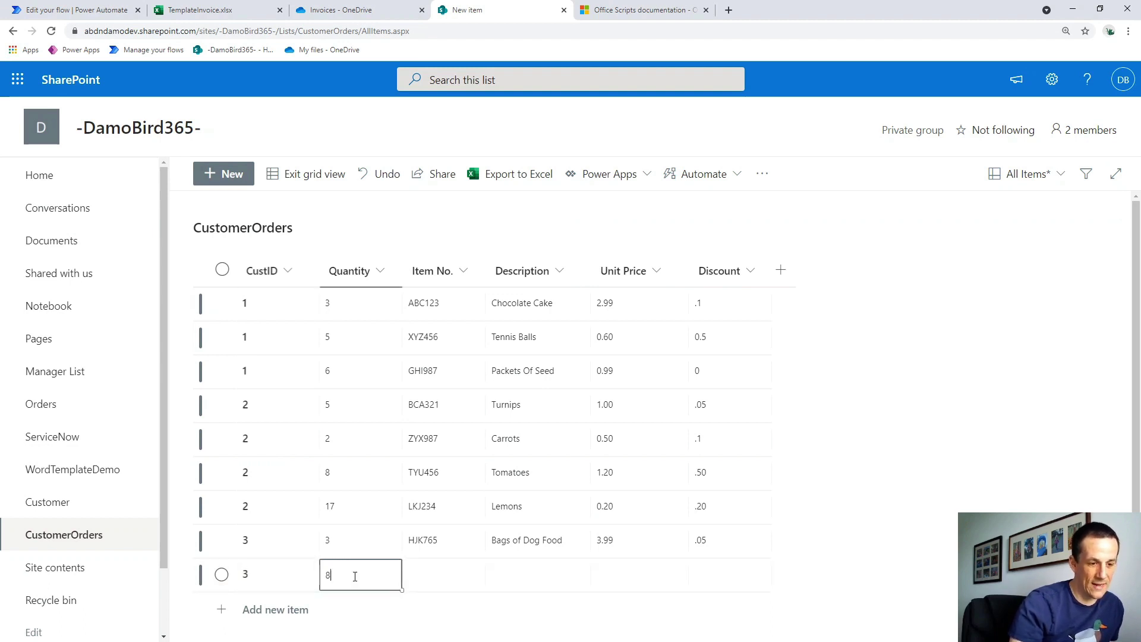
pyautogui.click(428, 578)
pyautogui.write('JHY671')
pyautogui.click(535, 575)
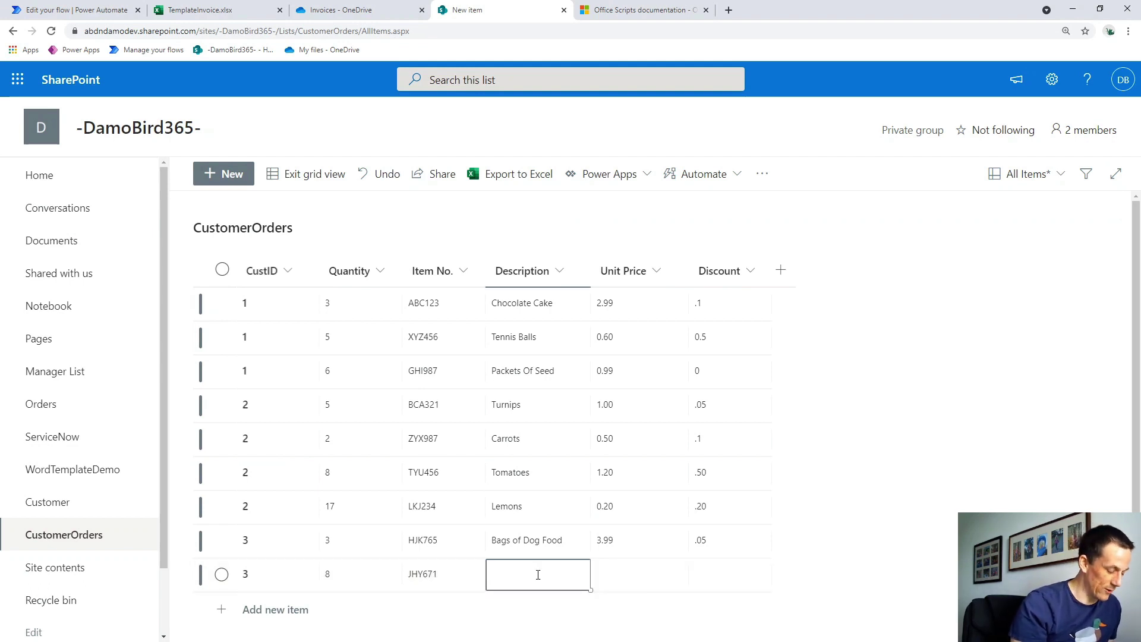
pyautogui.write('Cat Litter')
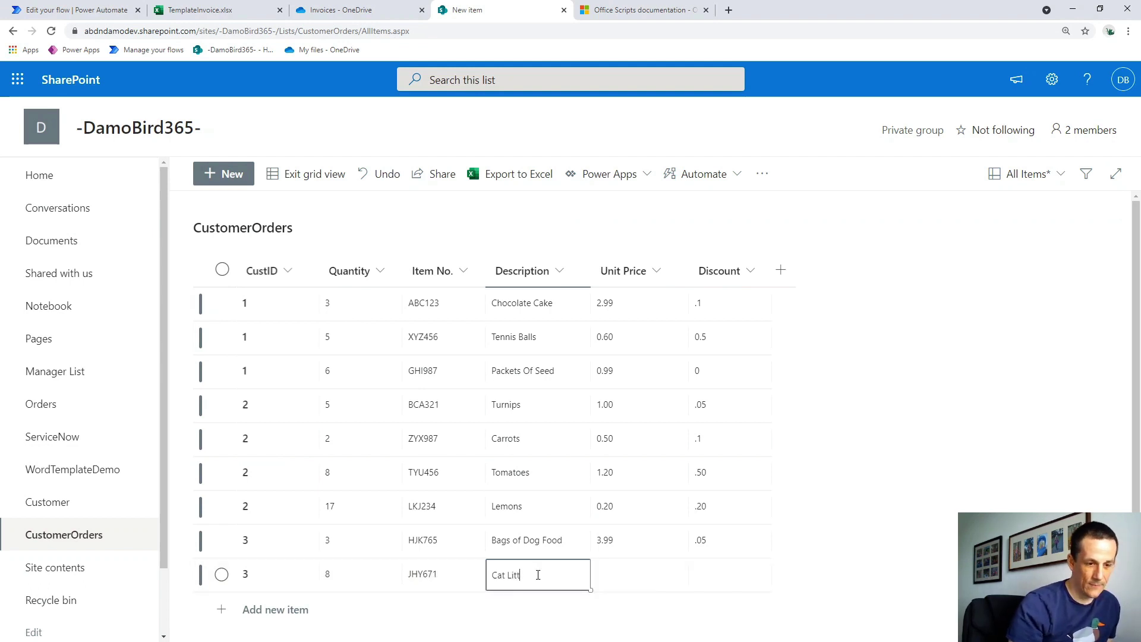
pyautogui.click(612, 577)
pyautogui.write('9.99')
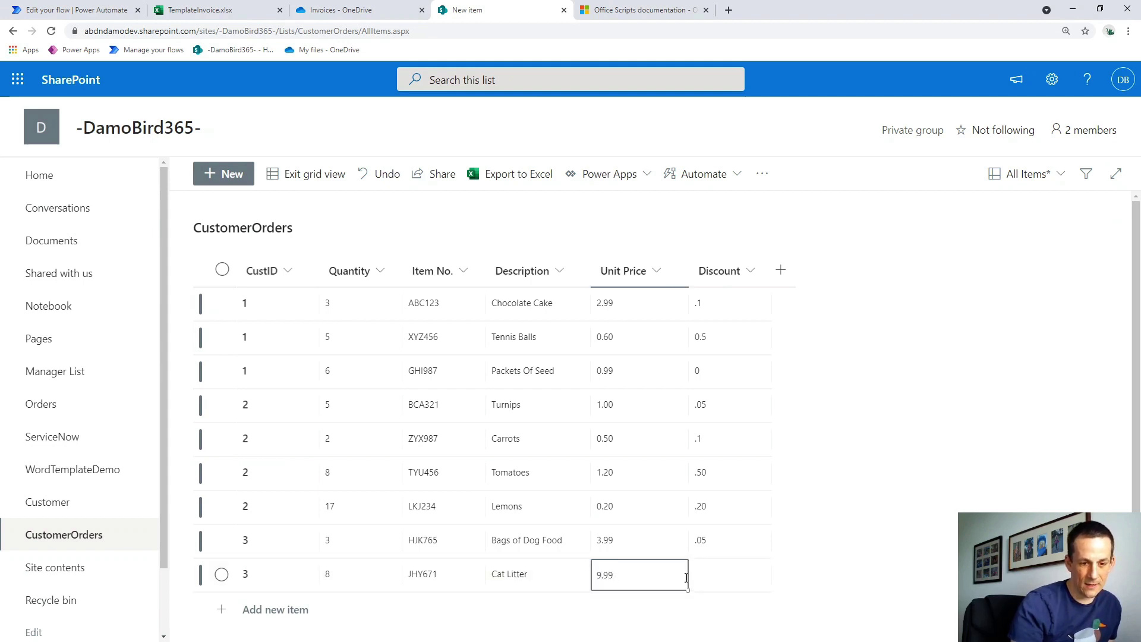
pyautogui.click(718, 574)
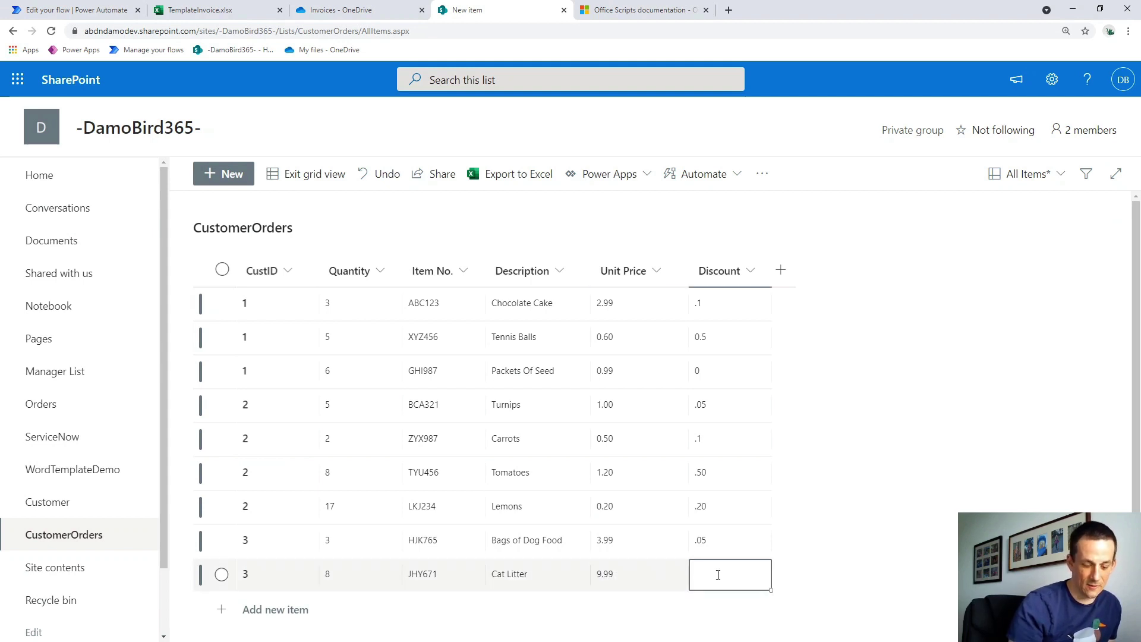
pyautogui.write('0.1')
pyautogui.click(303, 575)
# Add a CustID 3 row of 4 Dog Leads (THY654) at 15.99, 0.25 discount, and save the grid.
pyautogui.click(275, 610)
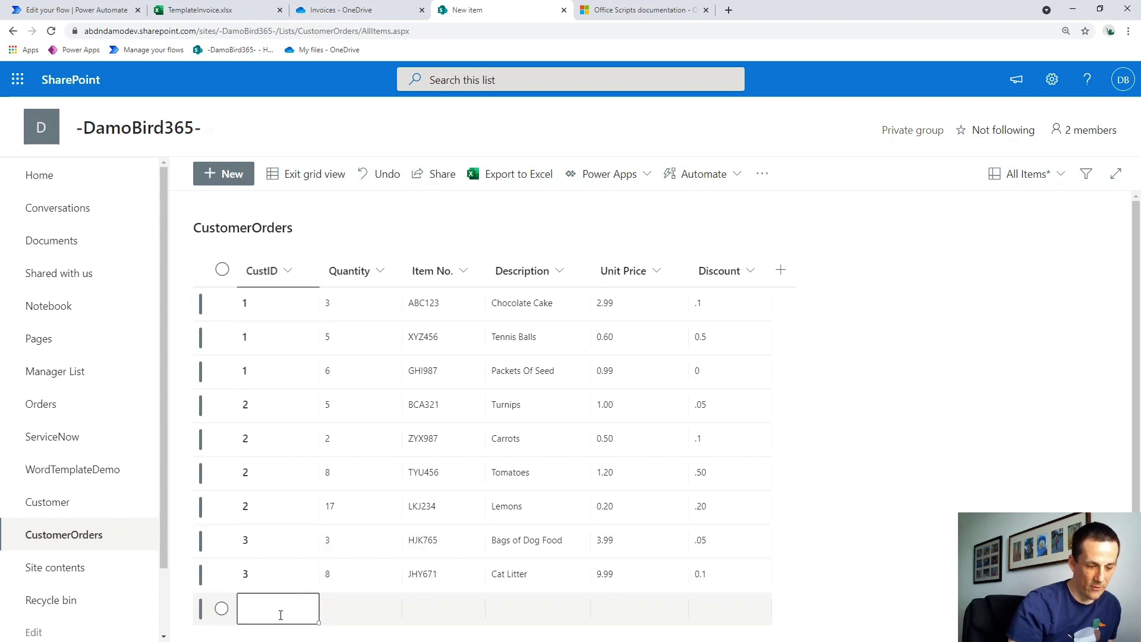
pyautogui.write('3')
pyautogui.click(349, 603)
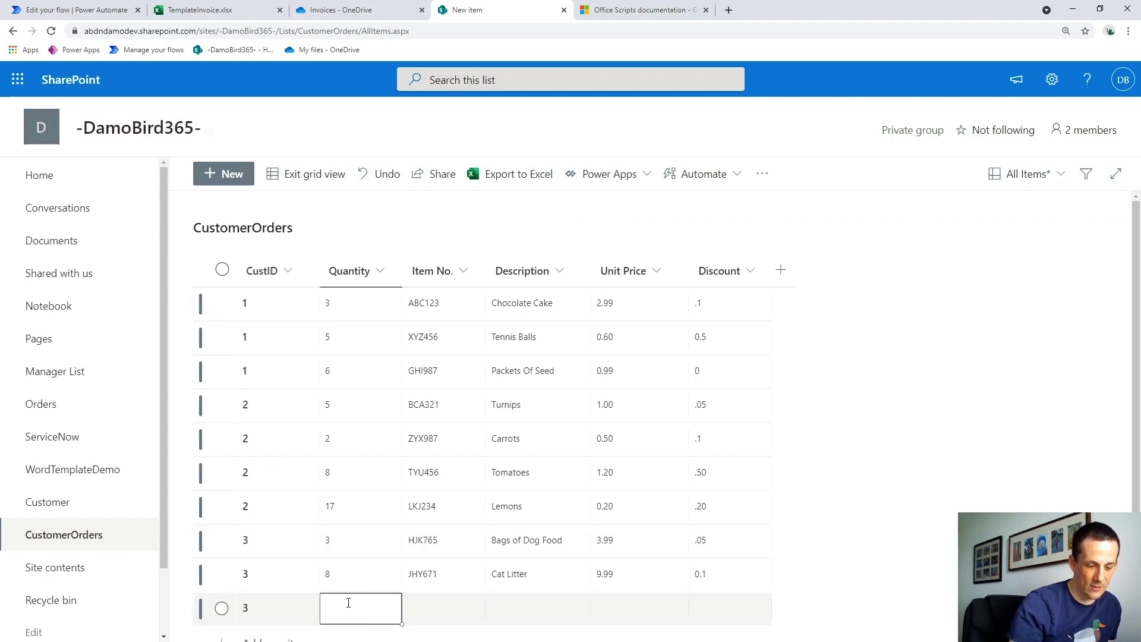
pyautogui.write('4')
pyautogui.press('Tab')
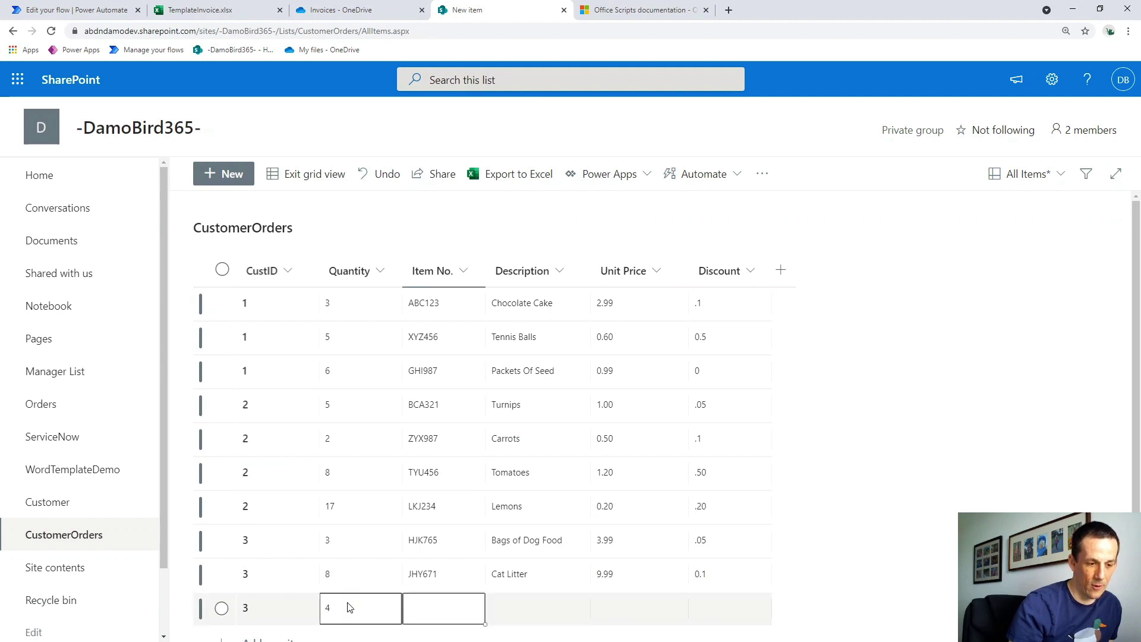
pyautogui.click(462, 609)
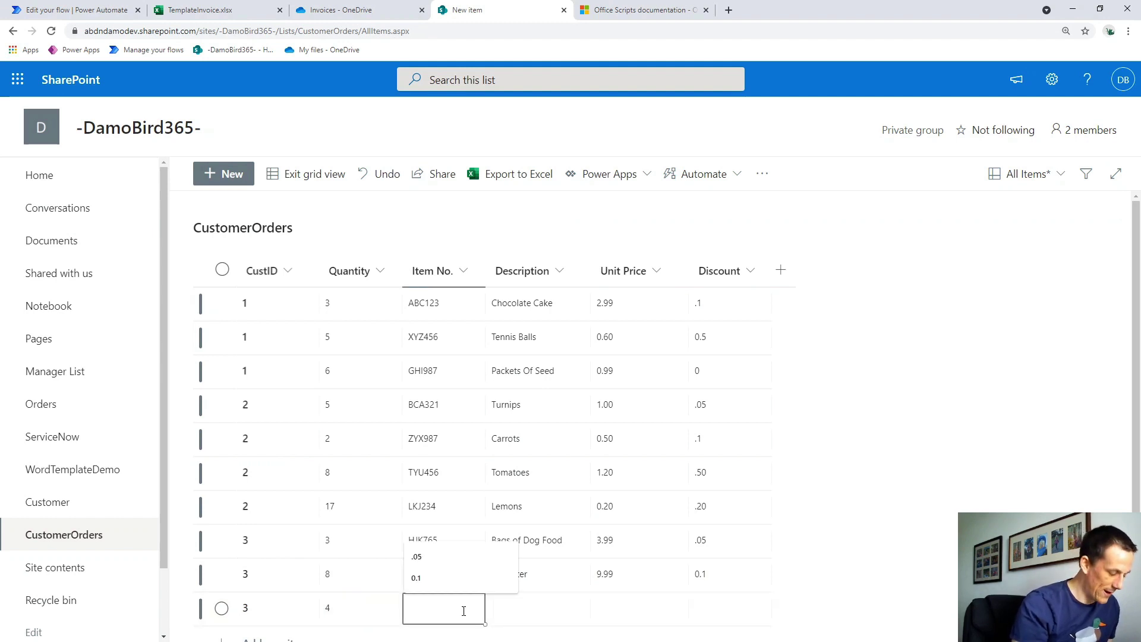
pyautogui.write('THY')
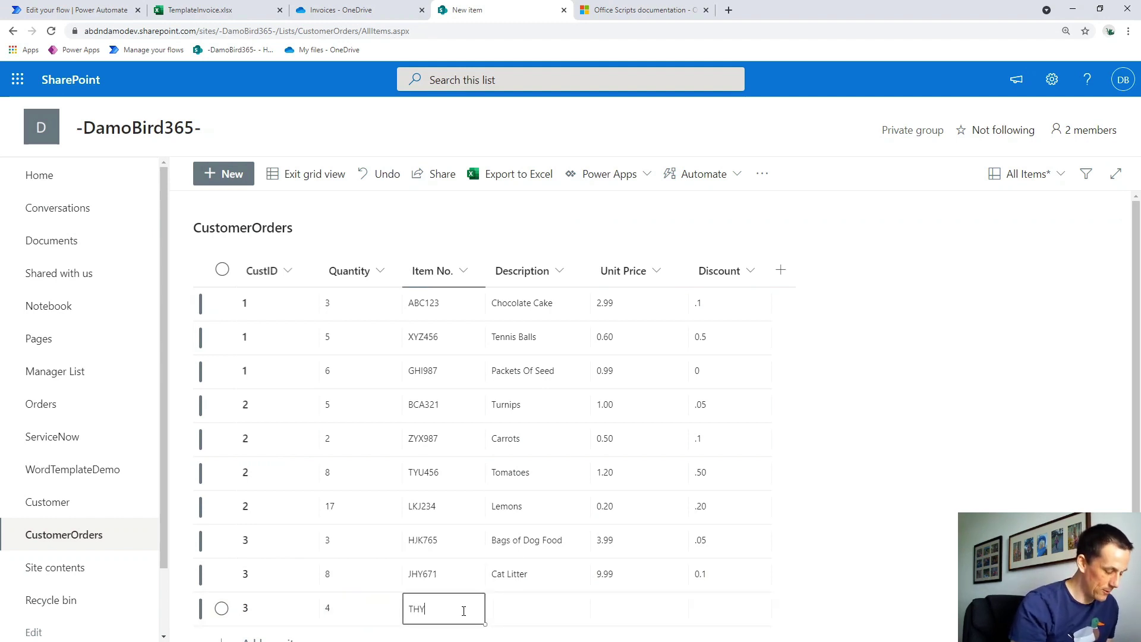
pyautogui.write('^%$')
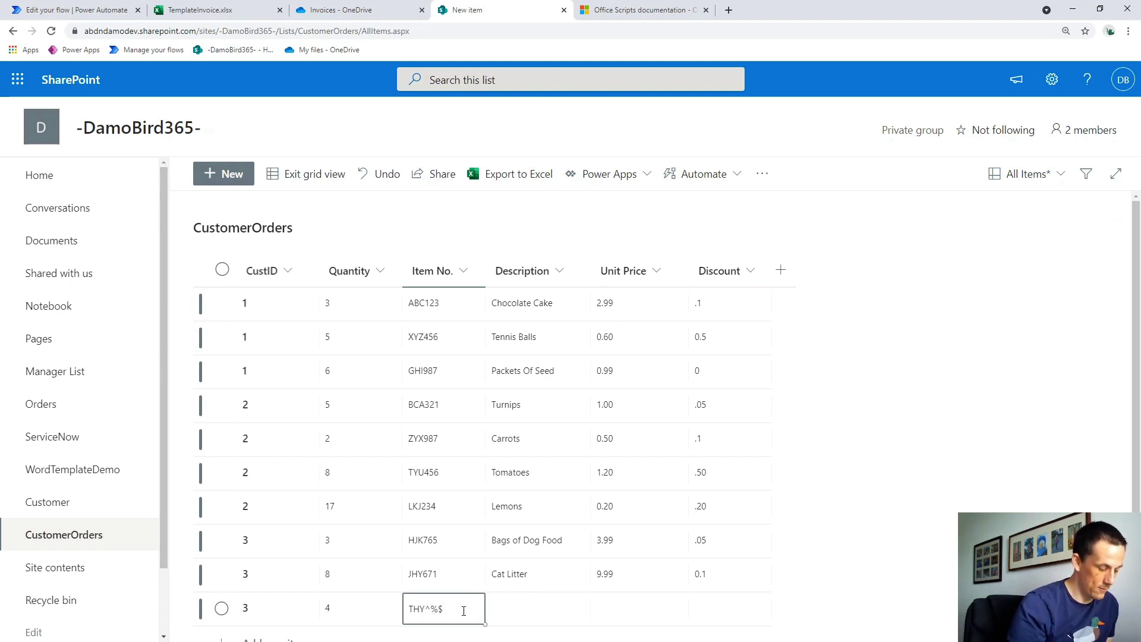
pyautogui.press('BackSpace')
pyautogui.press('BackSpace')
pyautogui.press('BackSpace')
pyautogui.write('654')
pyautogui.click(524, 612)
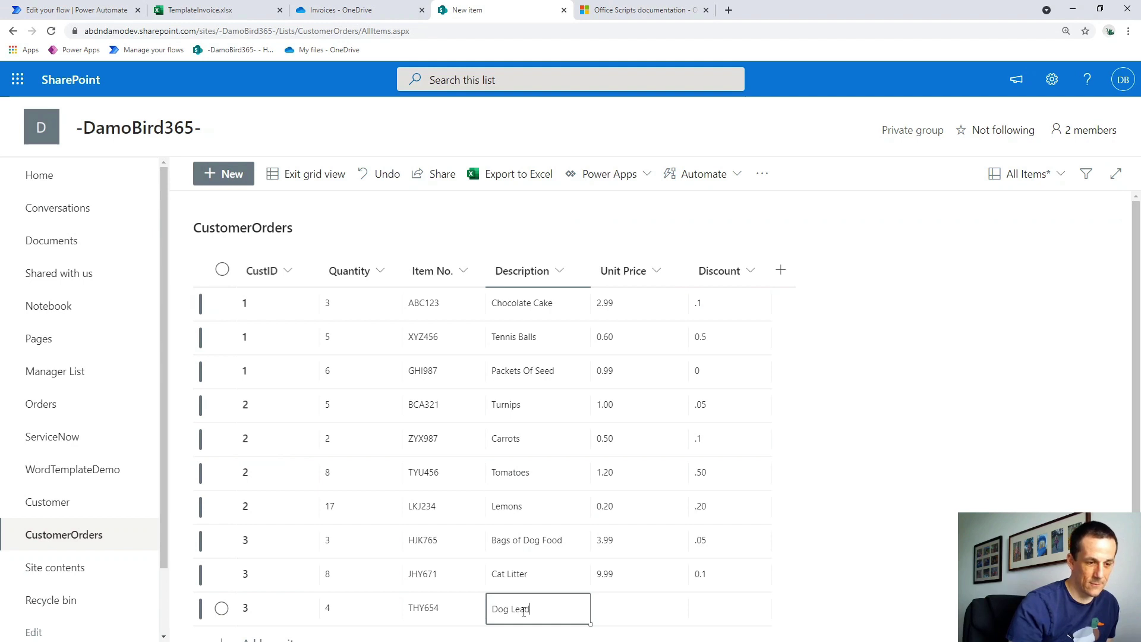
pyautogui.click(614, 610)
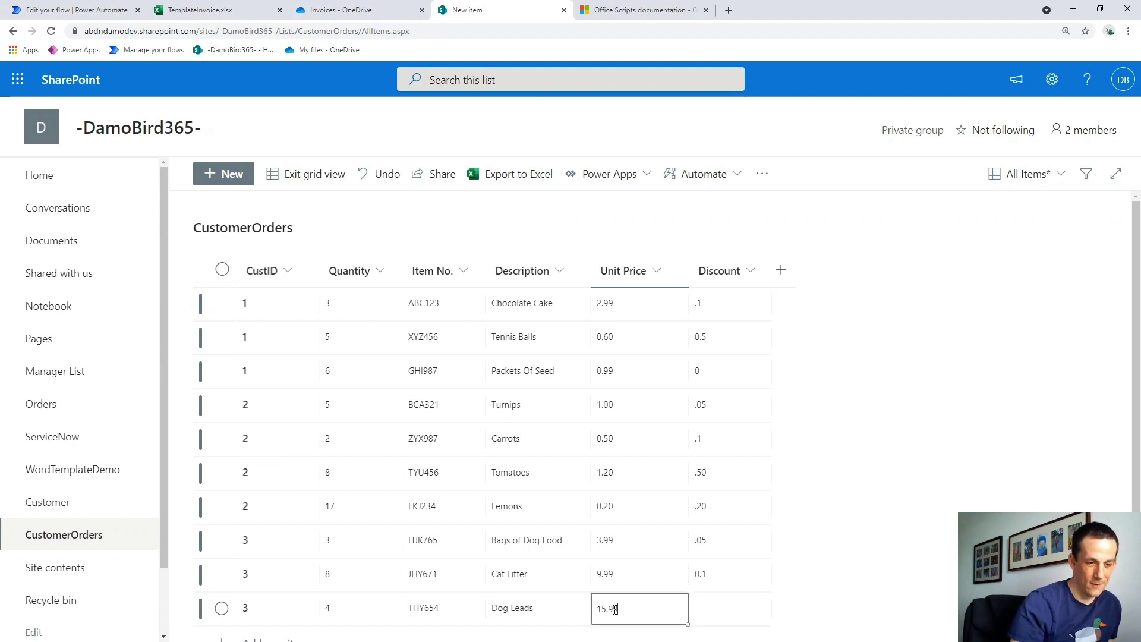
pyautogui.click(737, 604)
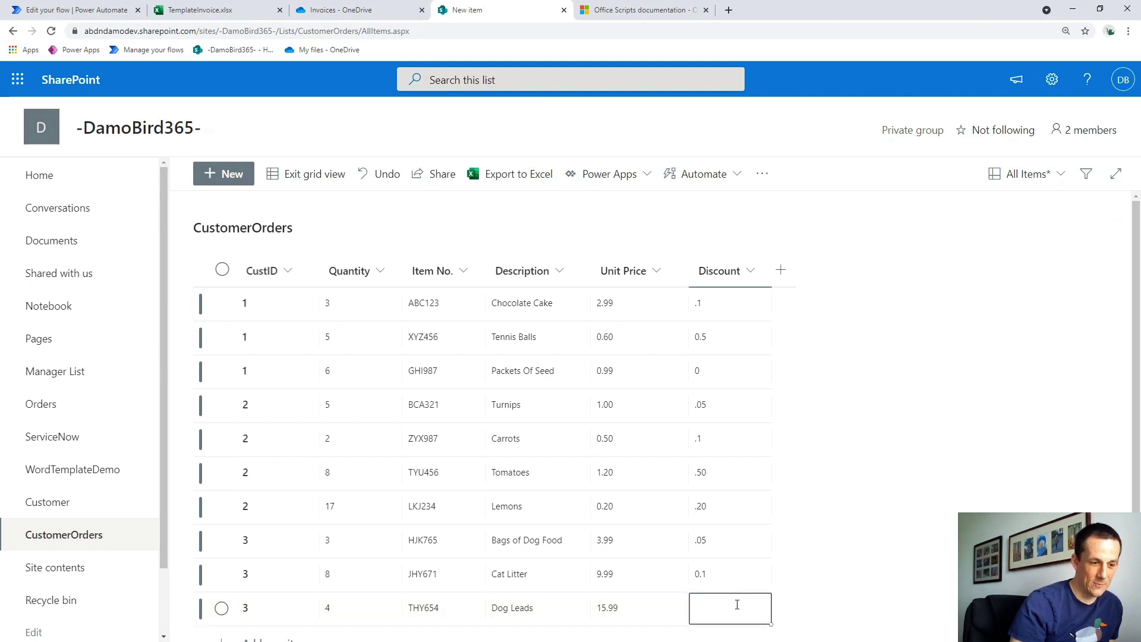
pyautogui.write('0')
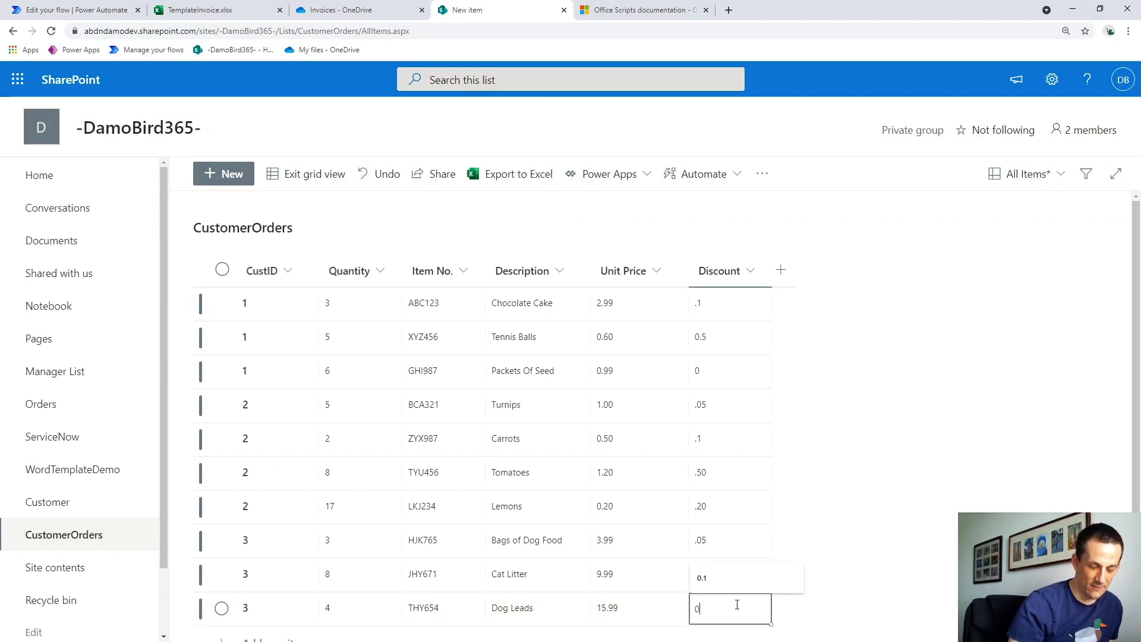
pyautogui.write('.25')
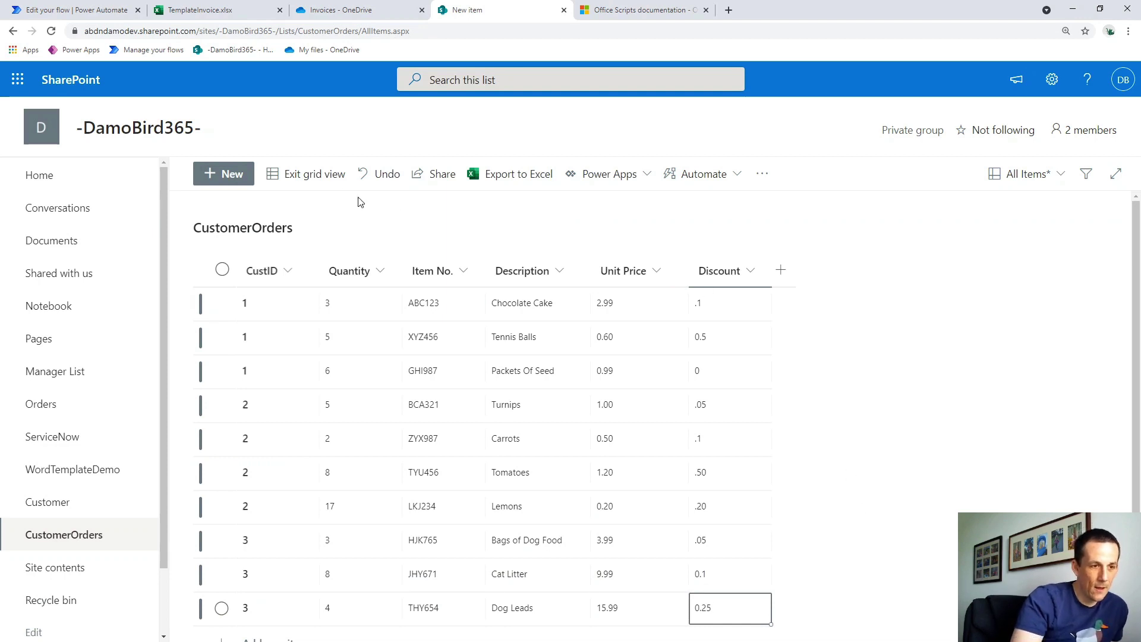
pyautogui.click(310, 174)
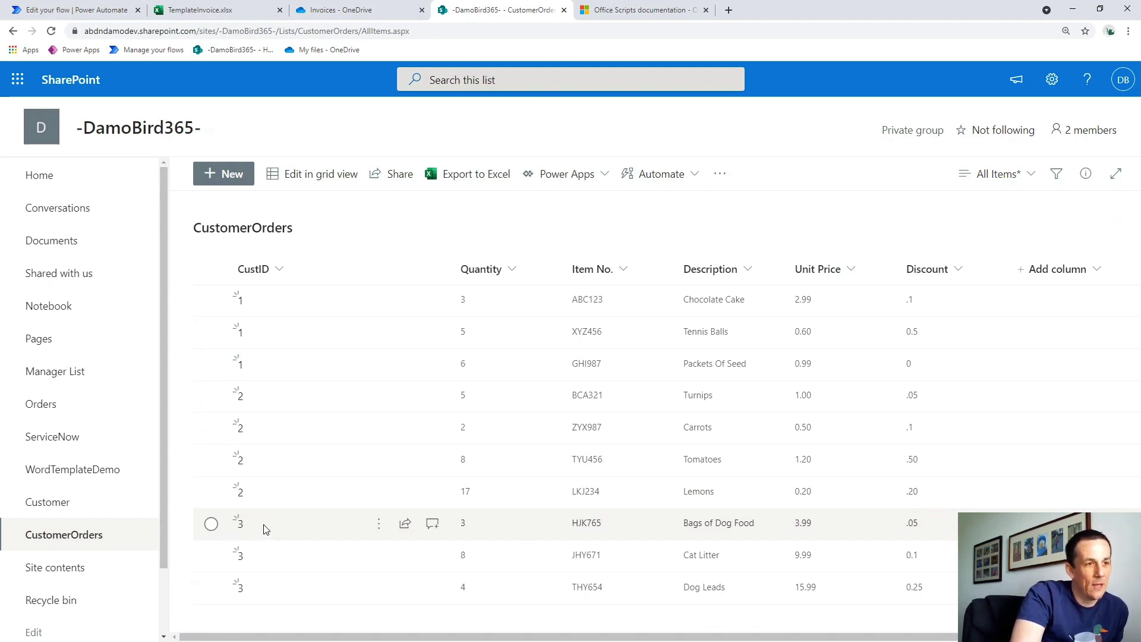
pyautogui.click(76, 12)
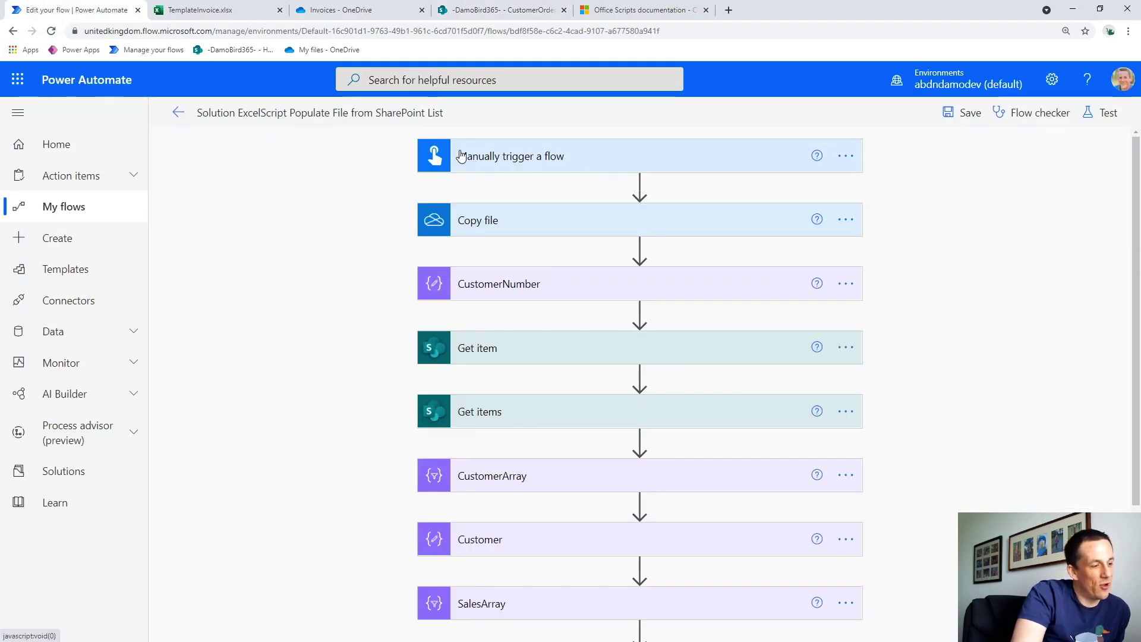
# Run a manual test of the receipt flow with CustomerNumber 3.
pyautogui.click(1101, 116)
pyautogui.click(923, 149)
pyautogui.click(930, 617)
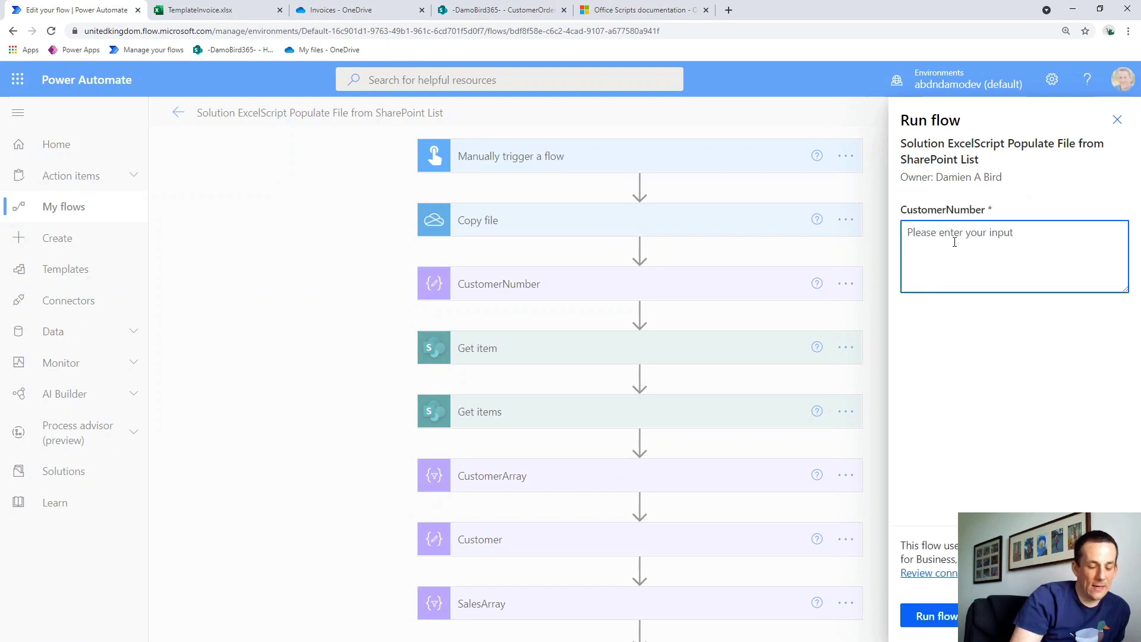
pyautogui.write('3')
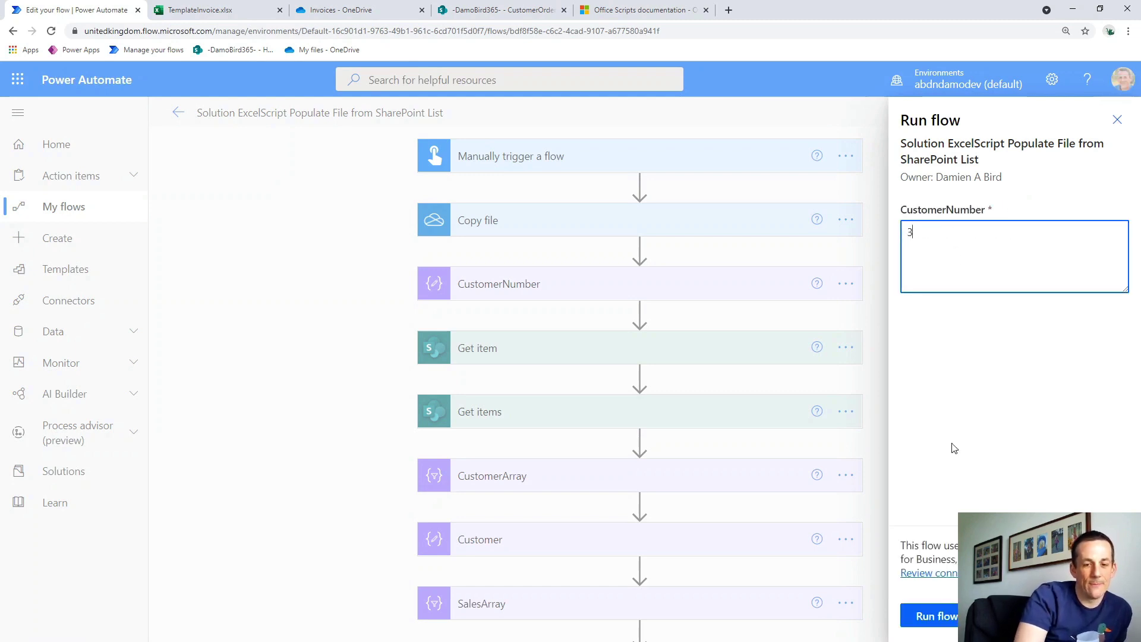
pyautogui.click(942, 620)
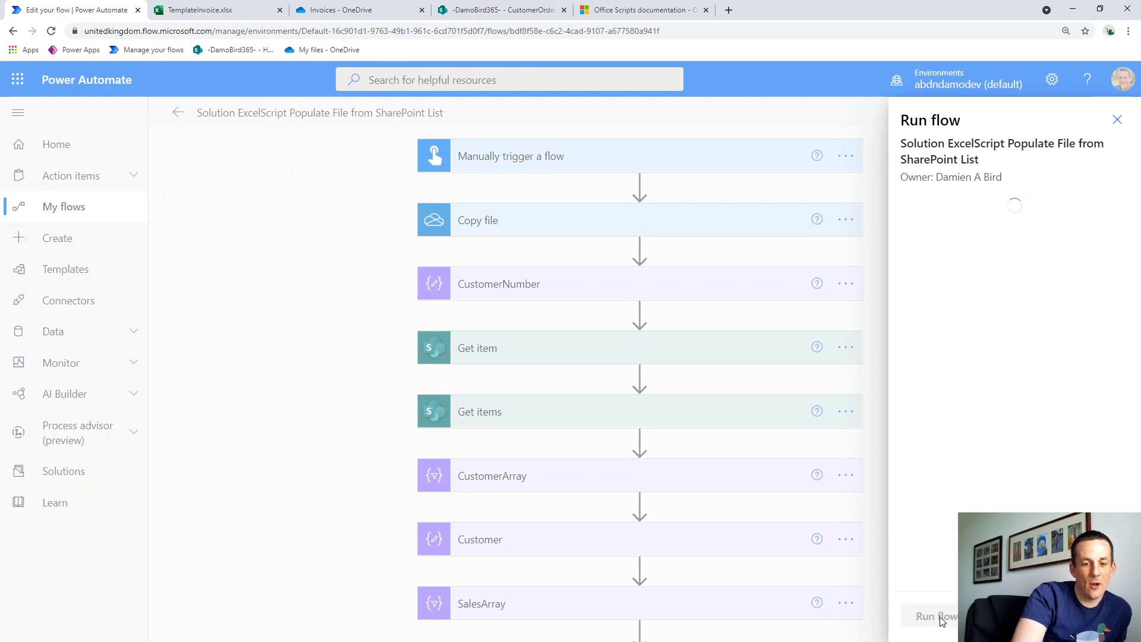
pyautogui.click(940, 616)
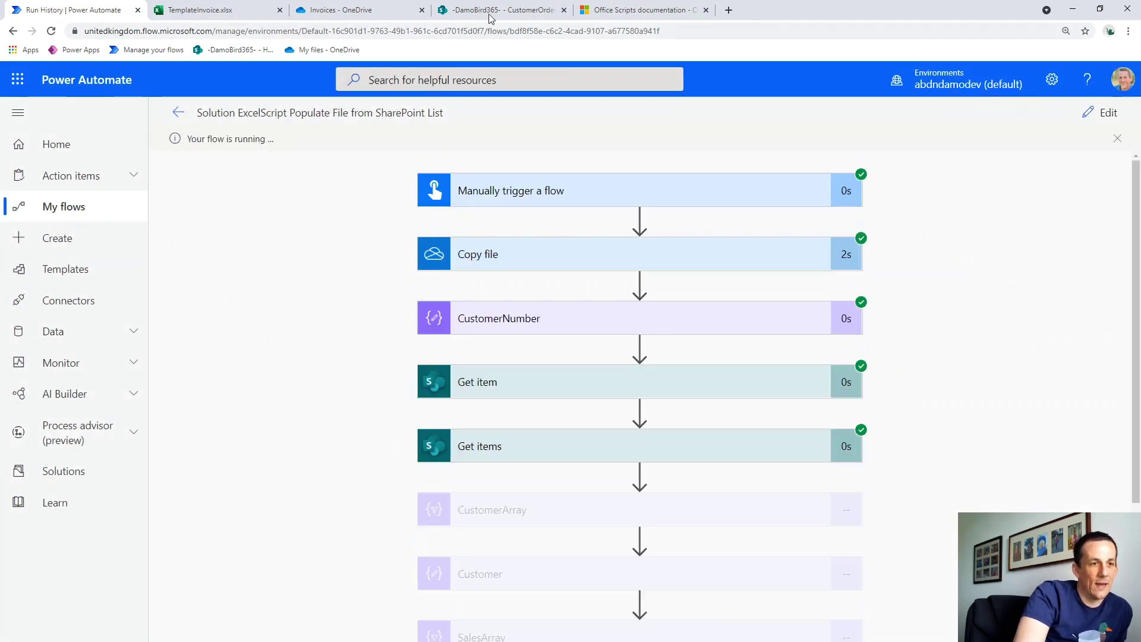
pyautogui.click(354, 15)
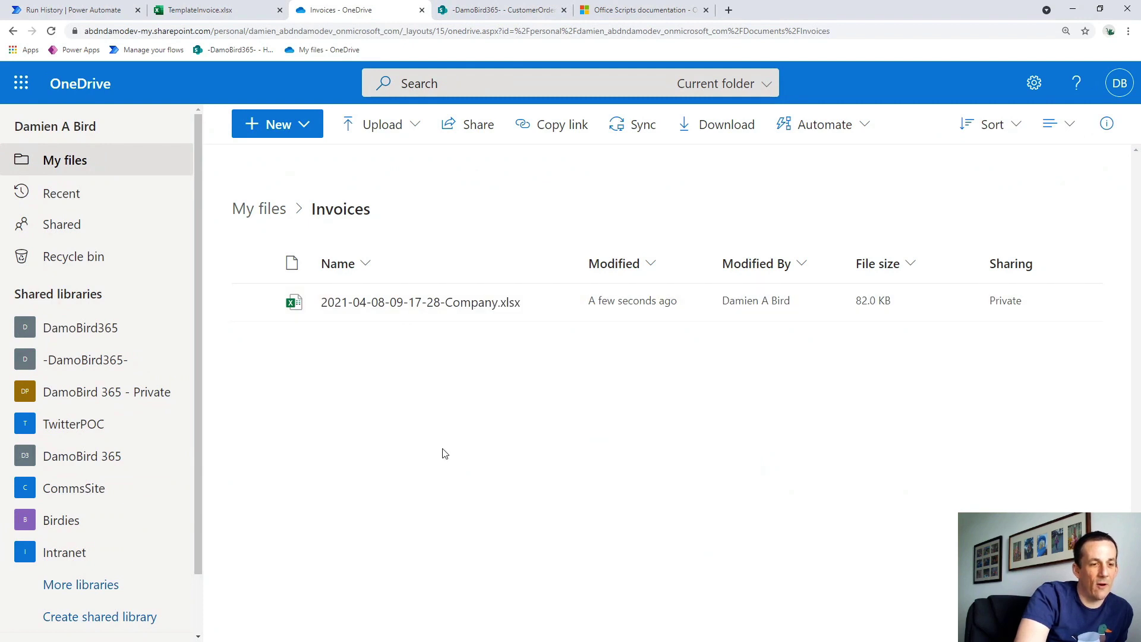
pyautogui.moveTo(414, 306)
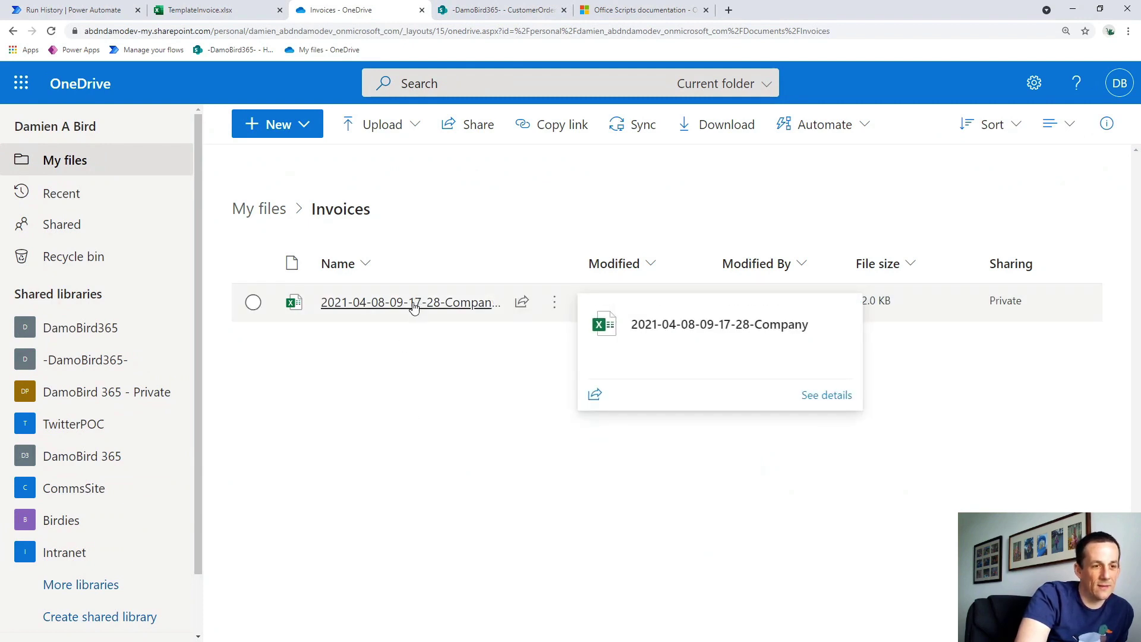
pyautogui.click(414, 304)
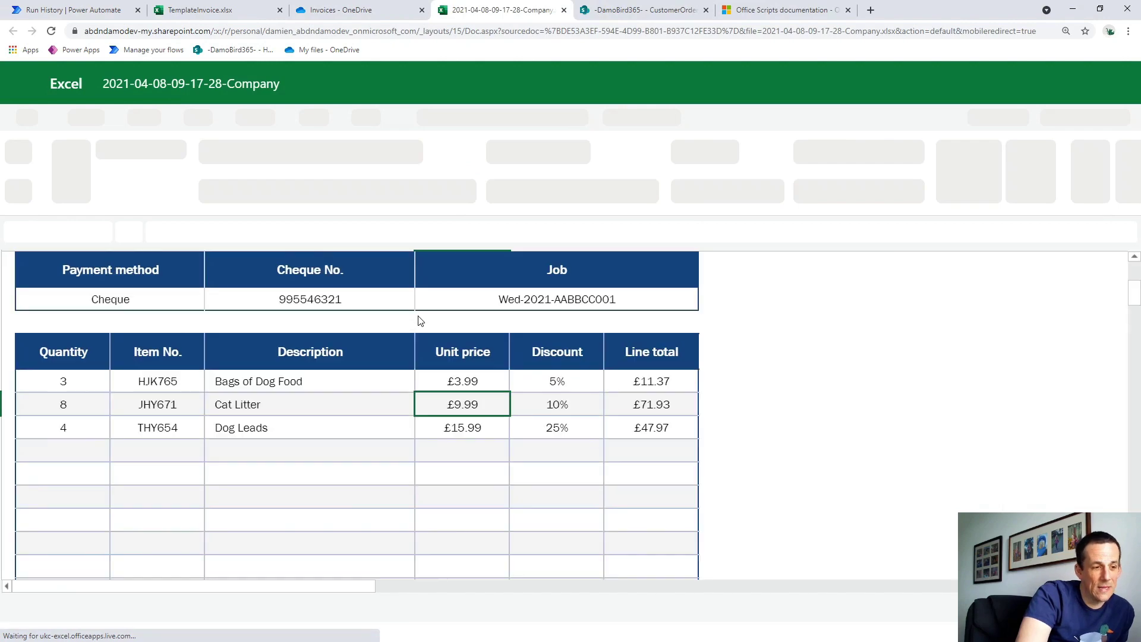
pyautogui.scroll(4, 107, 393)
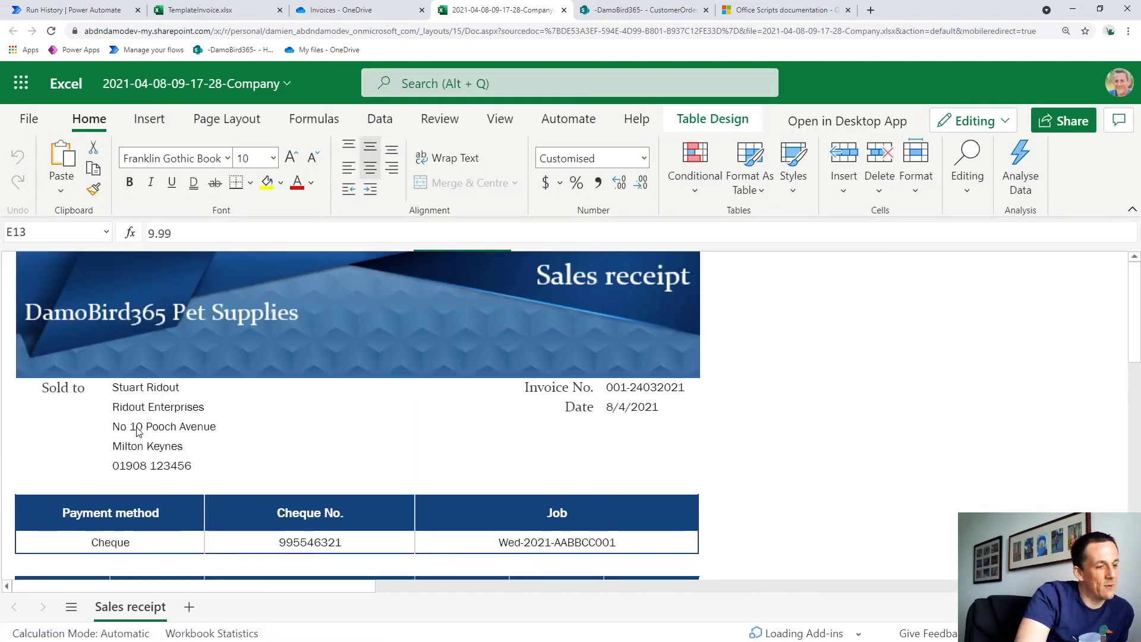
pyautogui.scroll(-1, 154, 393)
pyautogui.scroll(-2, 132, 337)
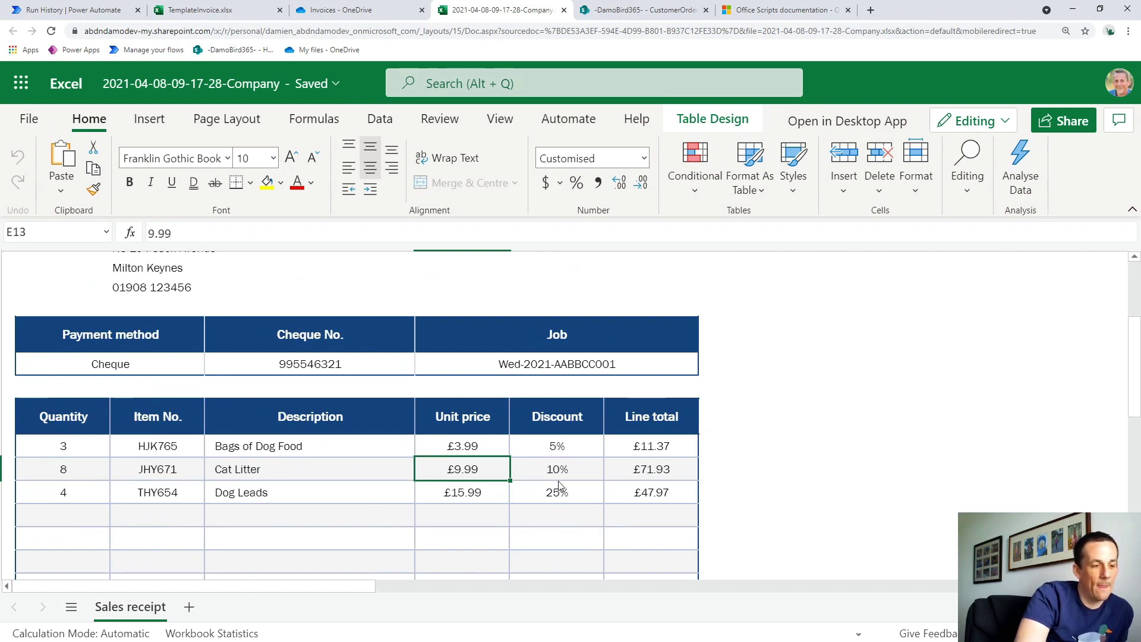
pyautogui.click(664, 495)
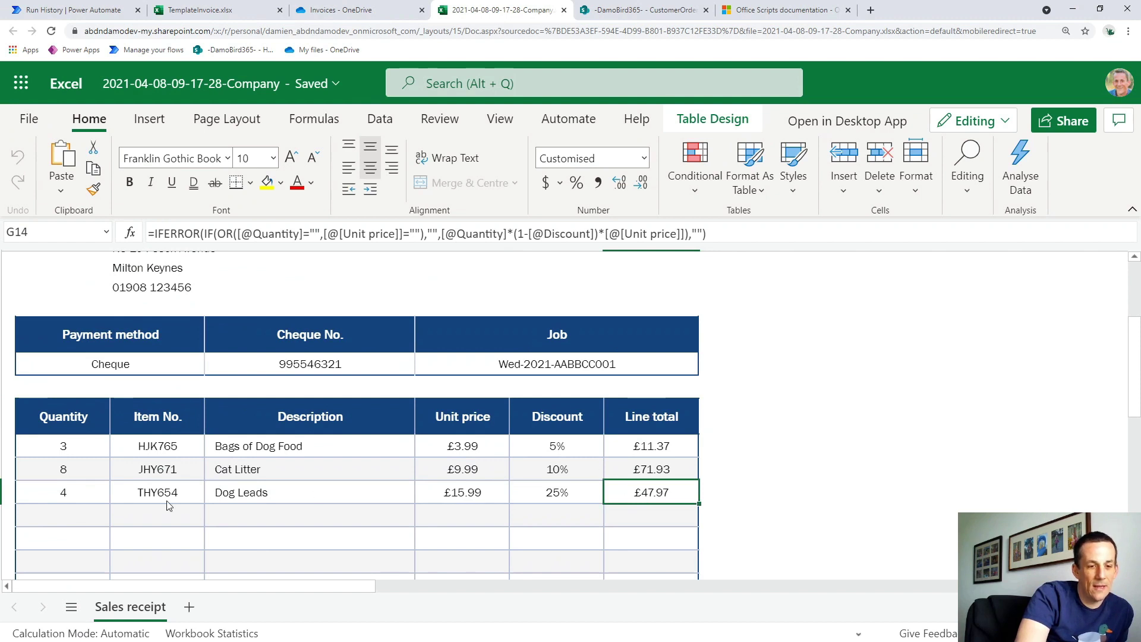
pyautogui.scroll(-5, 667, 452)
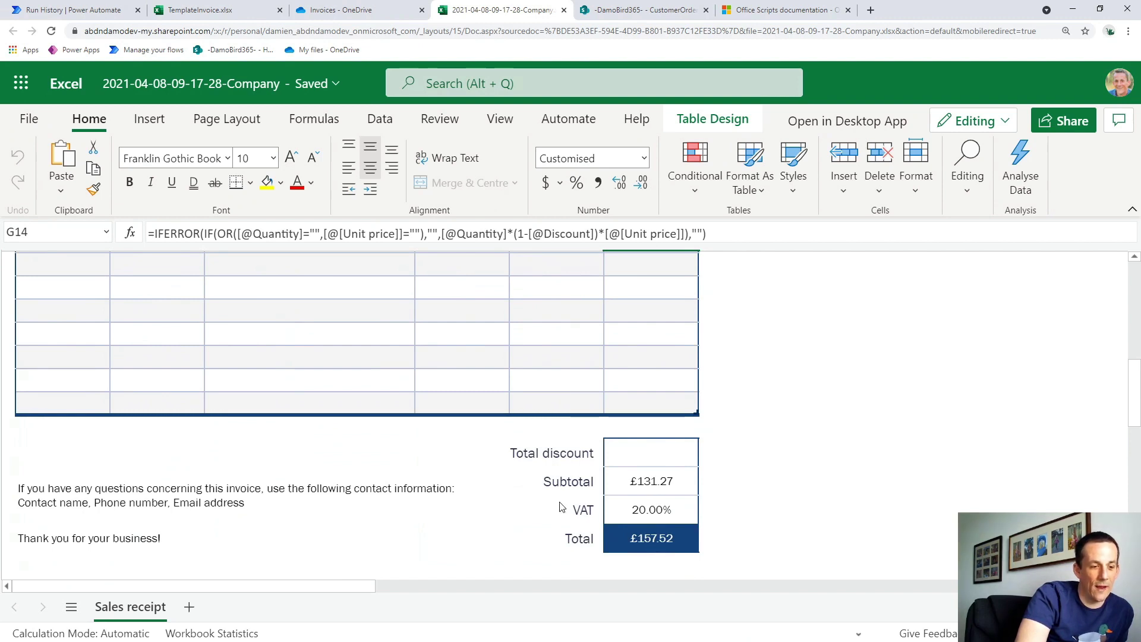
pyautogui.scroll(5, 482, 511)
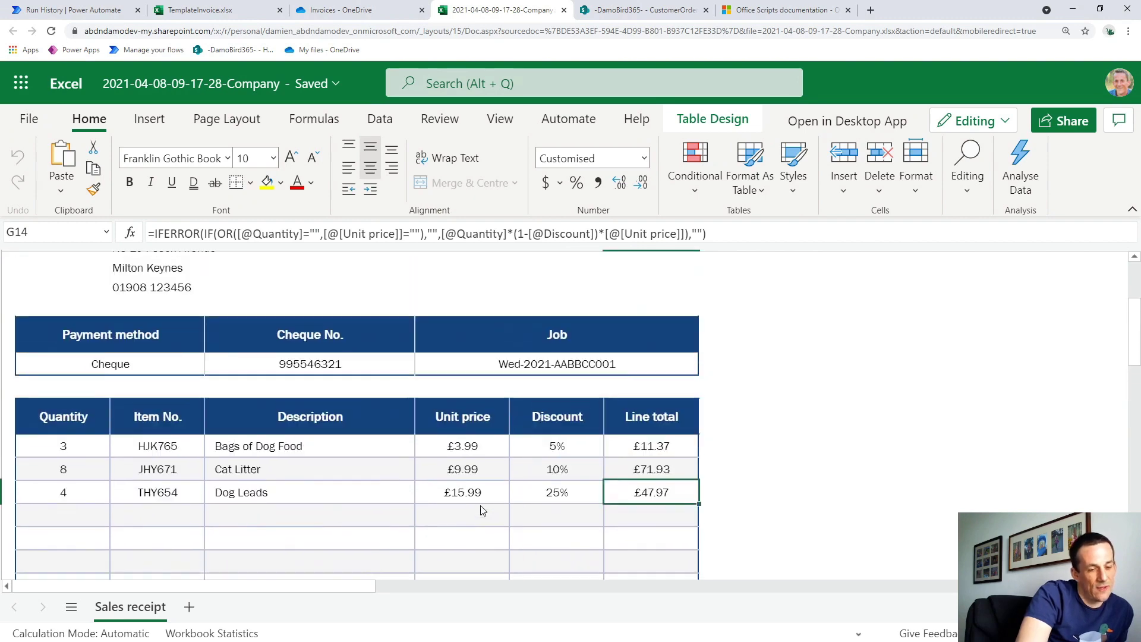
pyautogui.scroll(5, 408, 485)
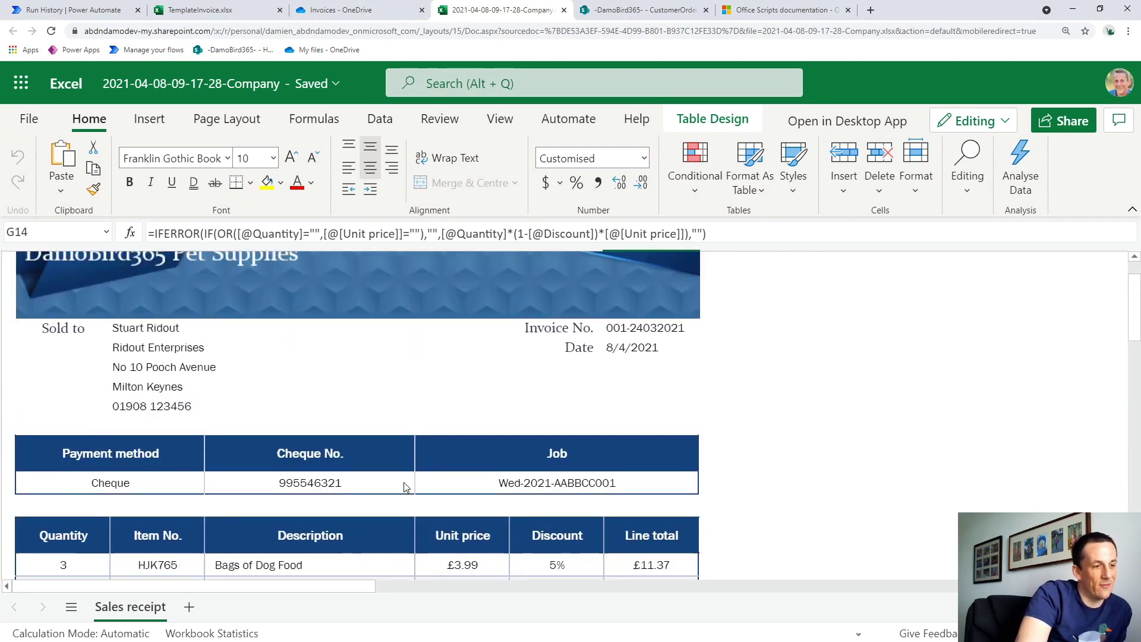
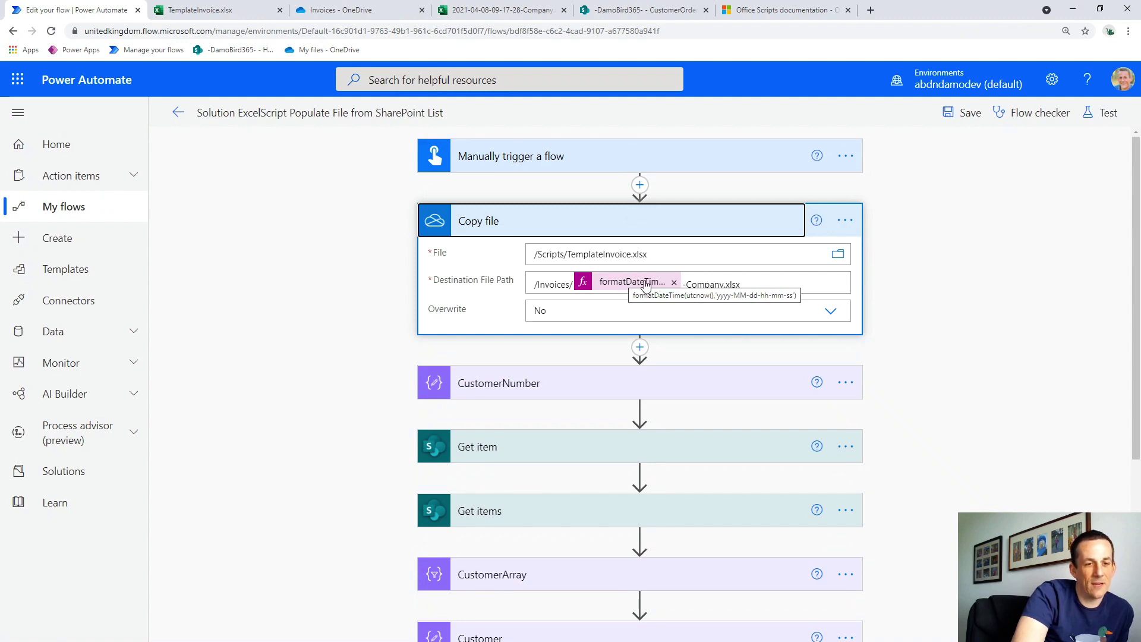
# Expand the CustomerNumber, Get item (Customer list) and Get items (CustomerOrders list) cards to inspect their inputs.
pyautogui.click(511, 388)
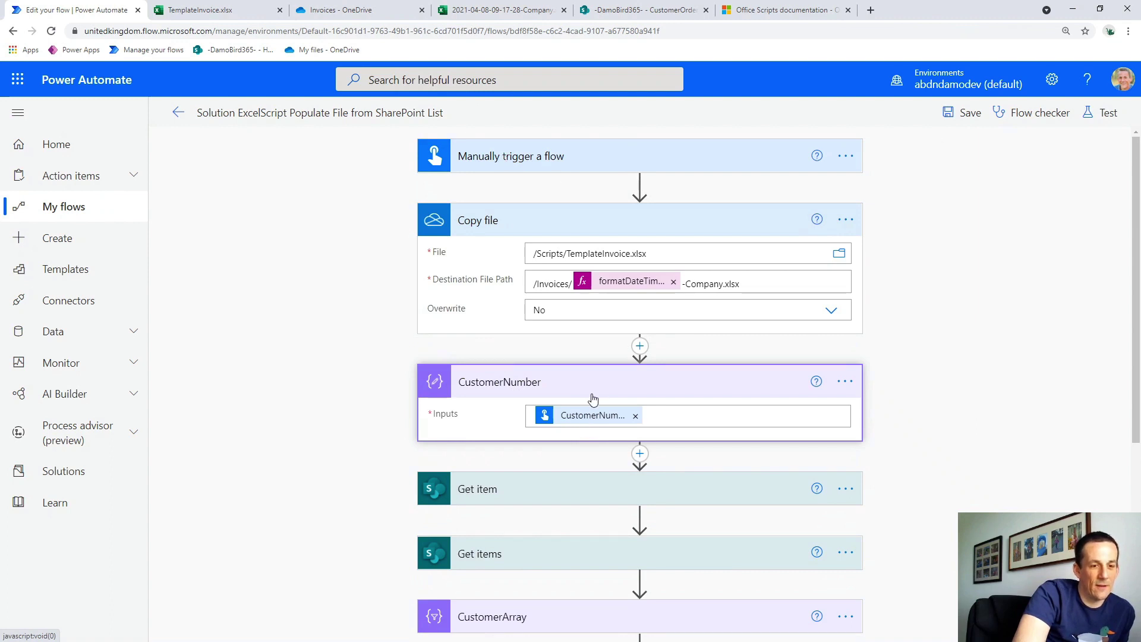
pyautogui.scroll(-3, 580, 385)
pyautogui.click(542, 315)
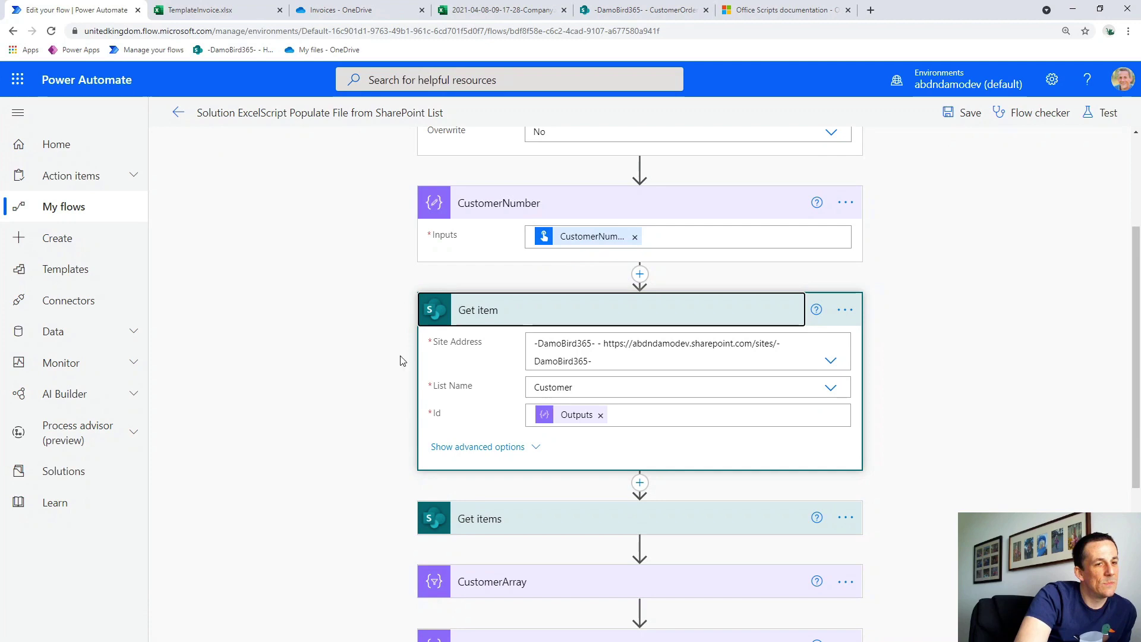
pyautogui.scroll(3, 460, 308)
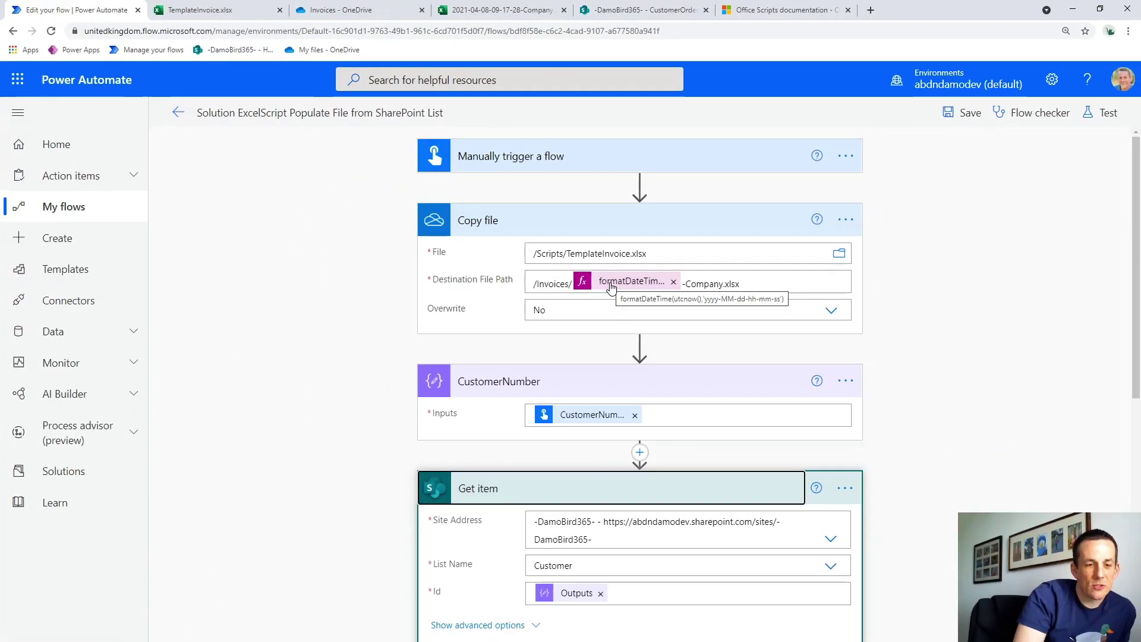
pyautogui.scroll(-3, 611, 289)
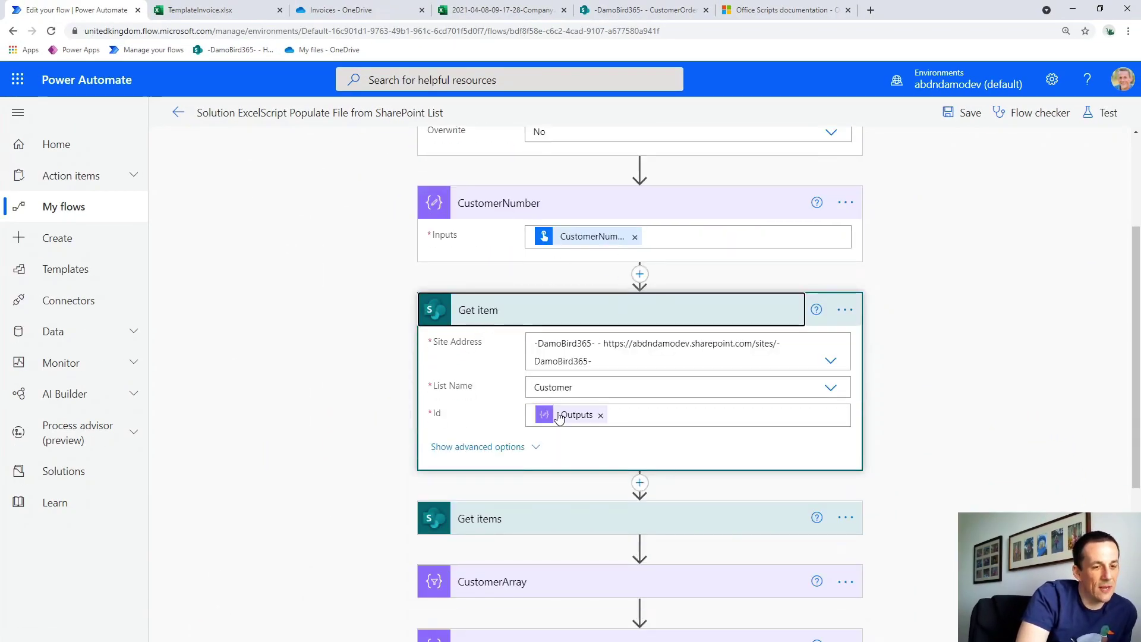
pyautogui.moveTo(564, 421)
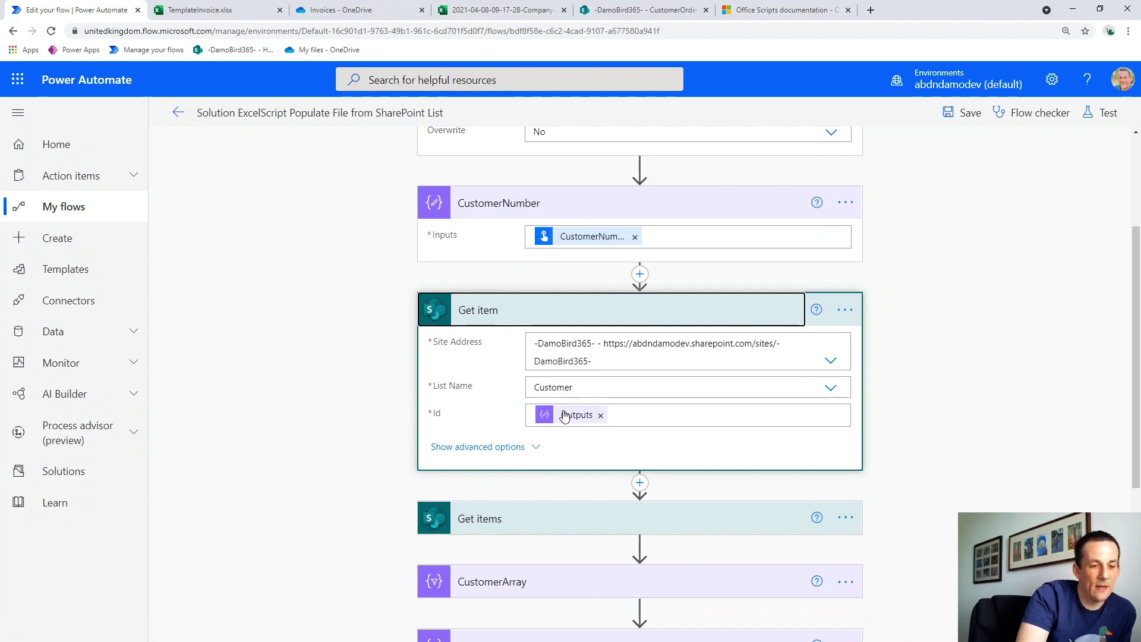
pyautogui.scroll(-3, 565, 414)
pyautogui.click(509, 337)
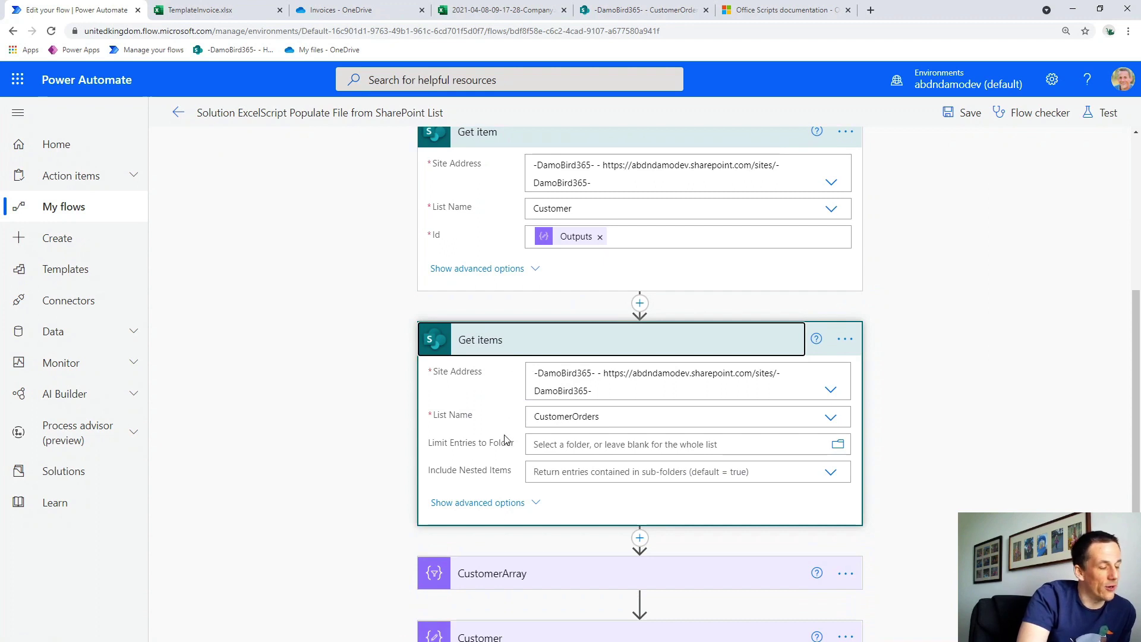
# Show the Get items advanced options to reveal its Filter Query on the customer number.
pyautogui.click(489, 510)
pyautogui.scroll(-1, 451, 475)
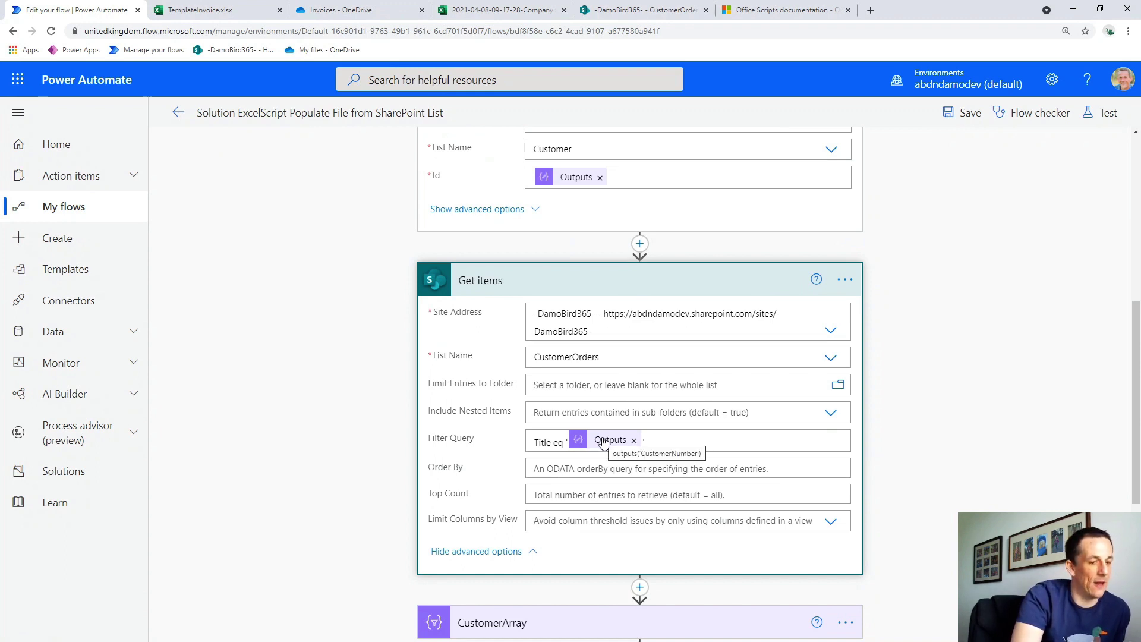
pyautogui.scroll(-4, 603, 443)
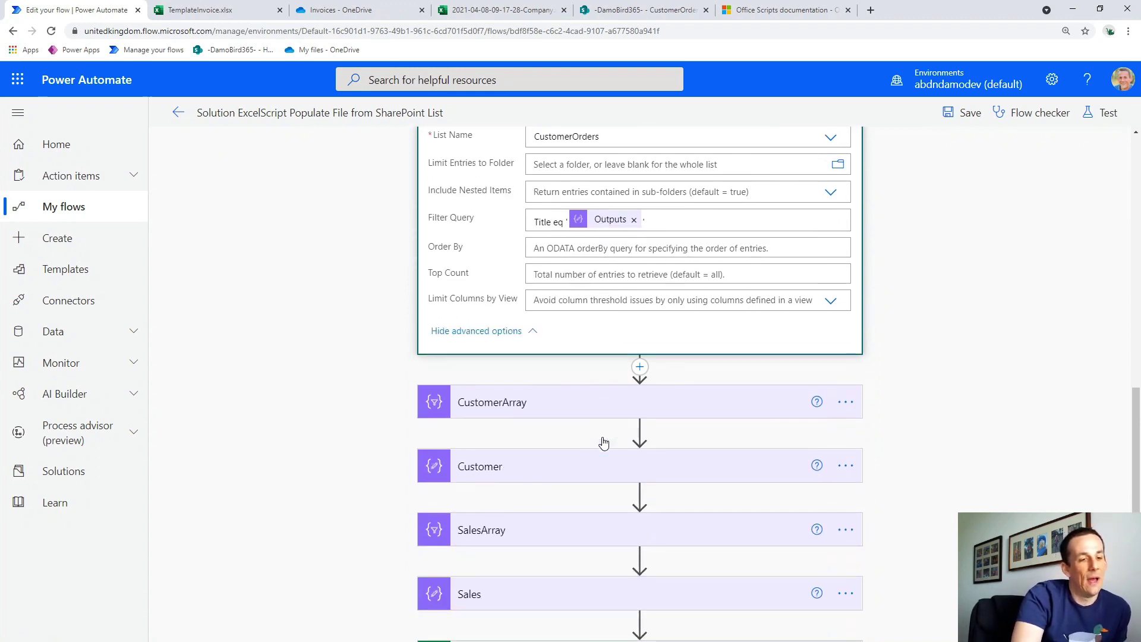
# Expand CustomerArray to review its map of Name, CompName, Street, City and Phone.
pyautogui.click(512, 393)
pyautogui.scroll(-2, 539, 251)
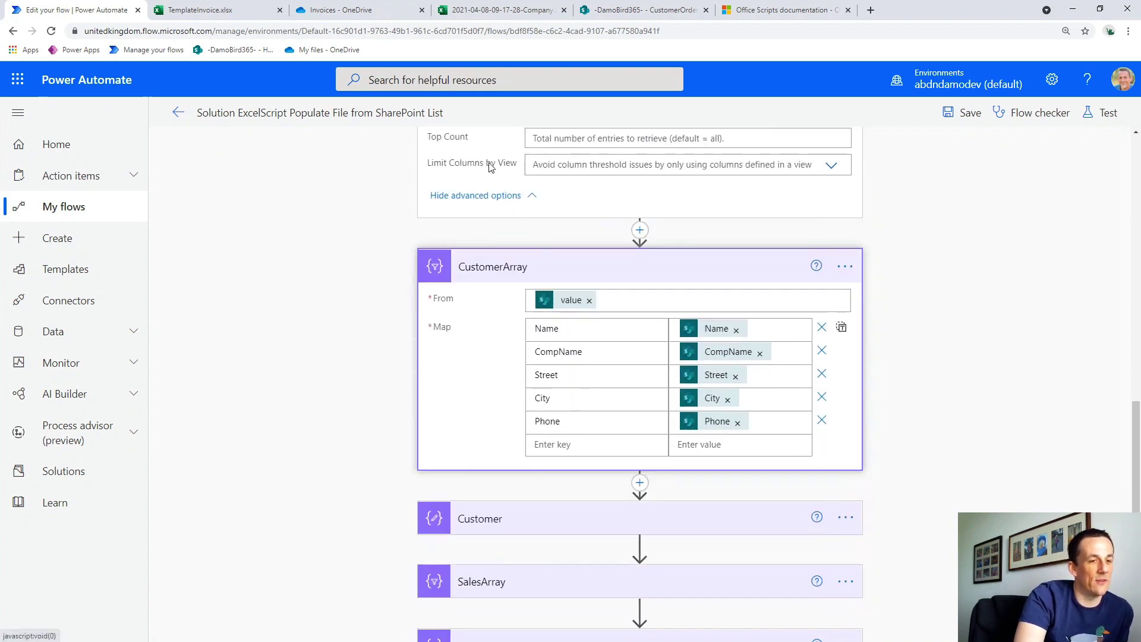
pyautogui.scroll(3, 491, 167)
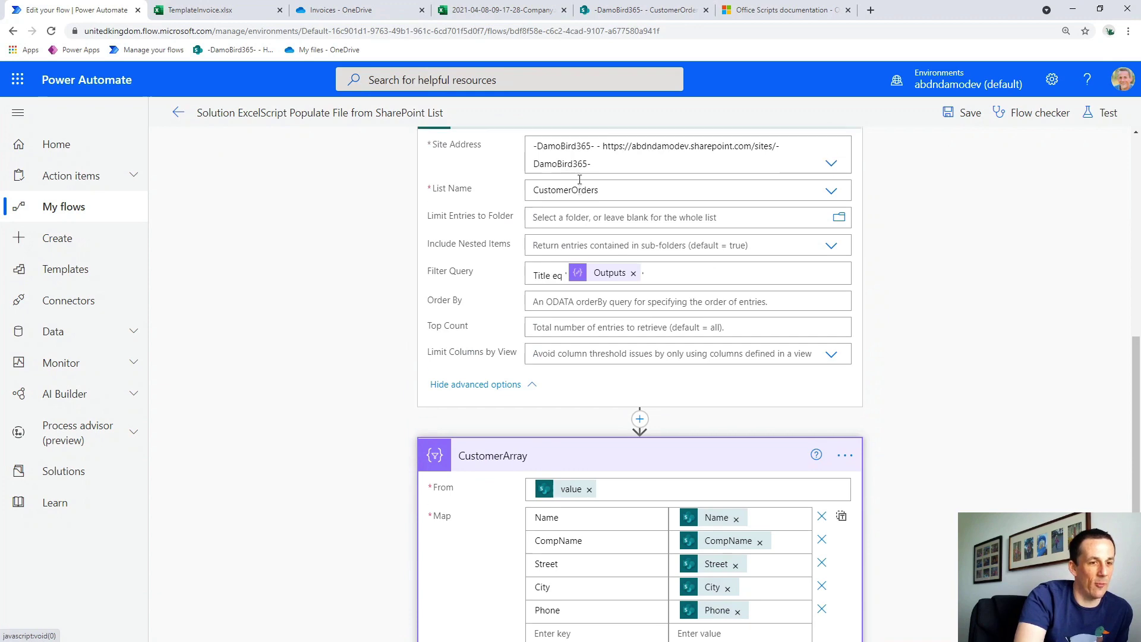
pyautogui.scroll(2, 579, 179)
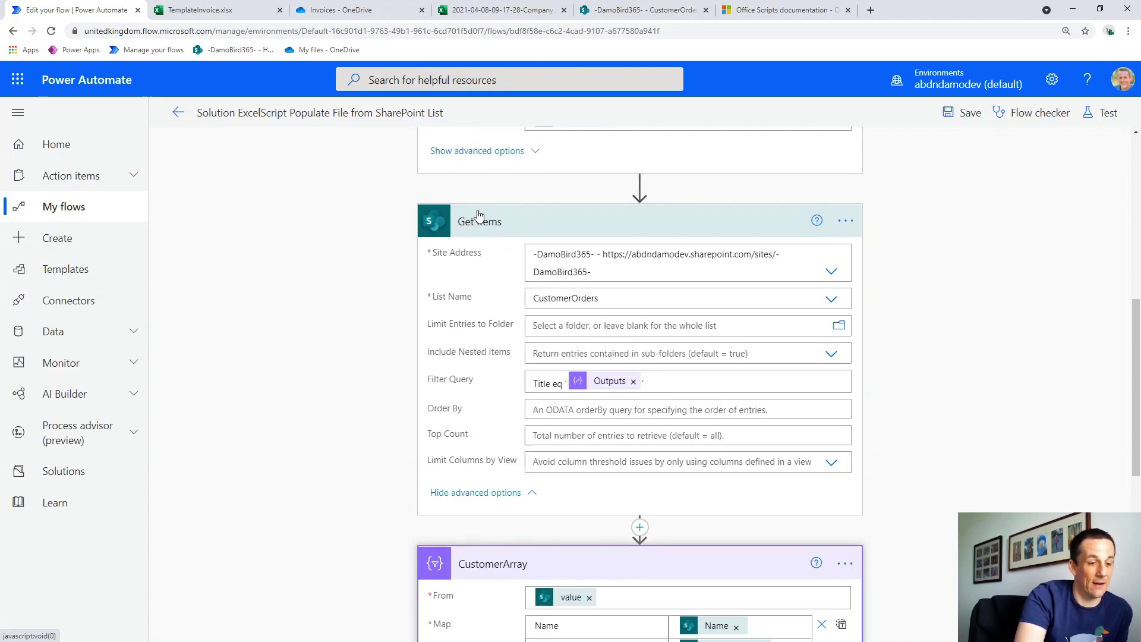
pyautogui.scroll(-3, 479, 215)
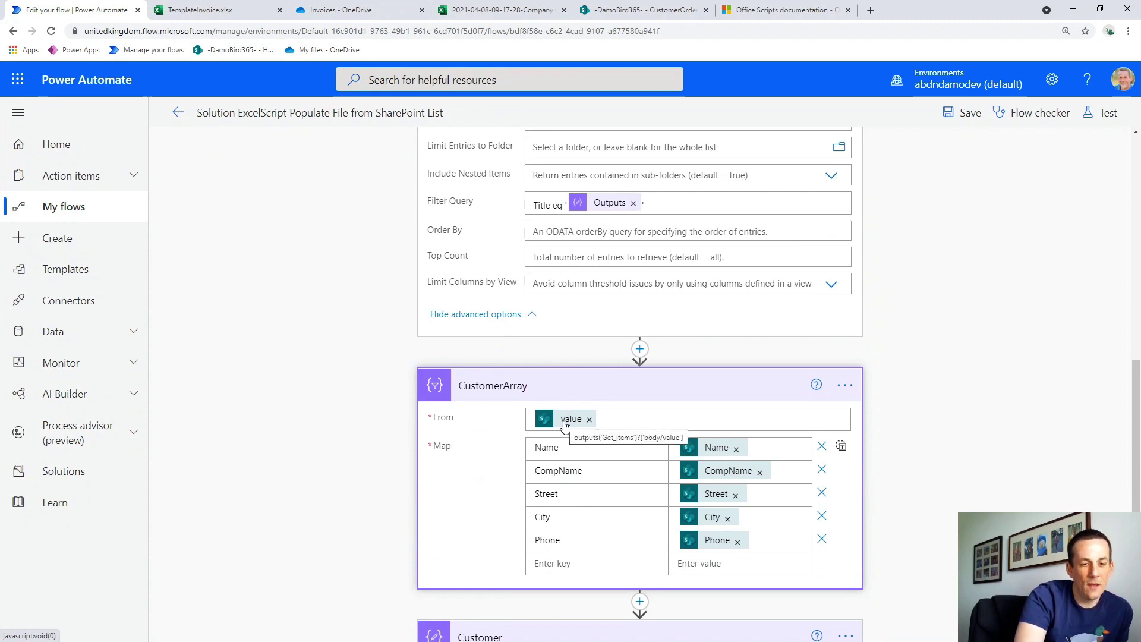
pyautogui.scroll(-1, 564, 426)
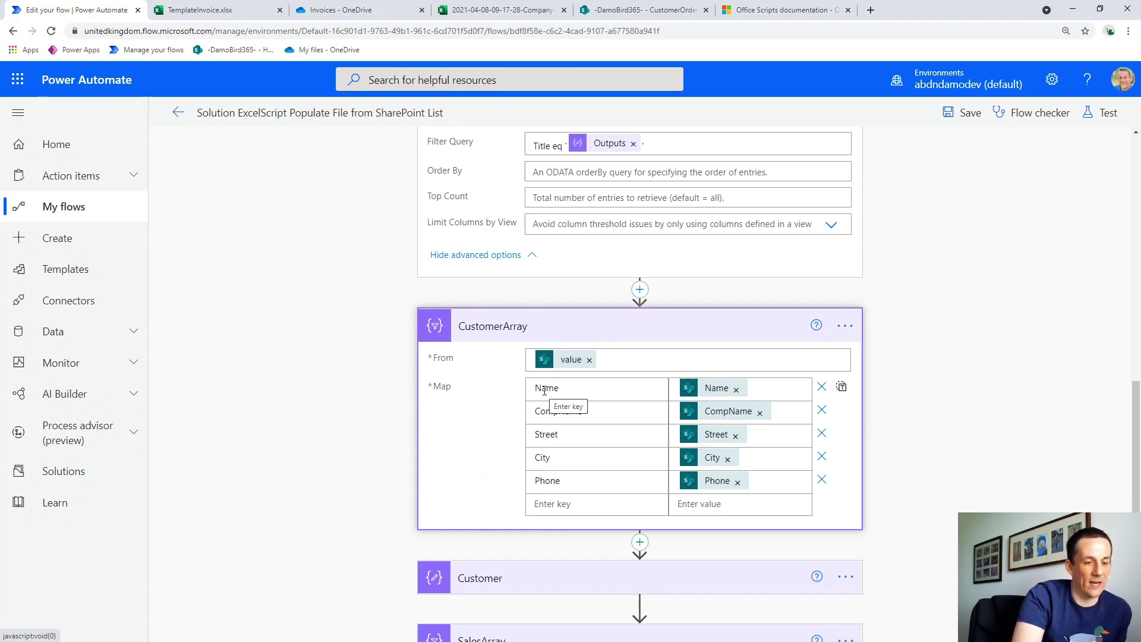
pyautogui.scroll(-2, 544, 390)
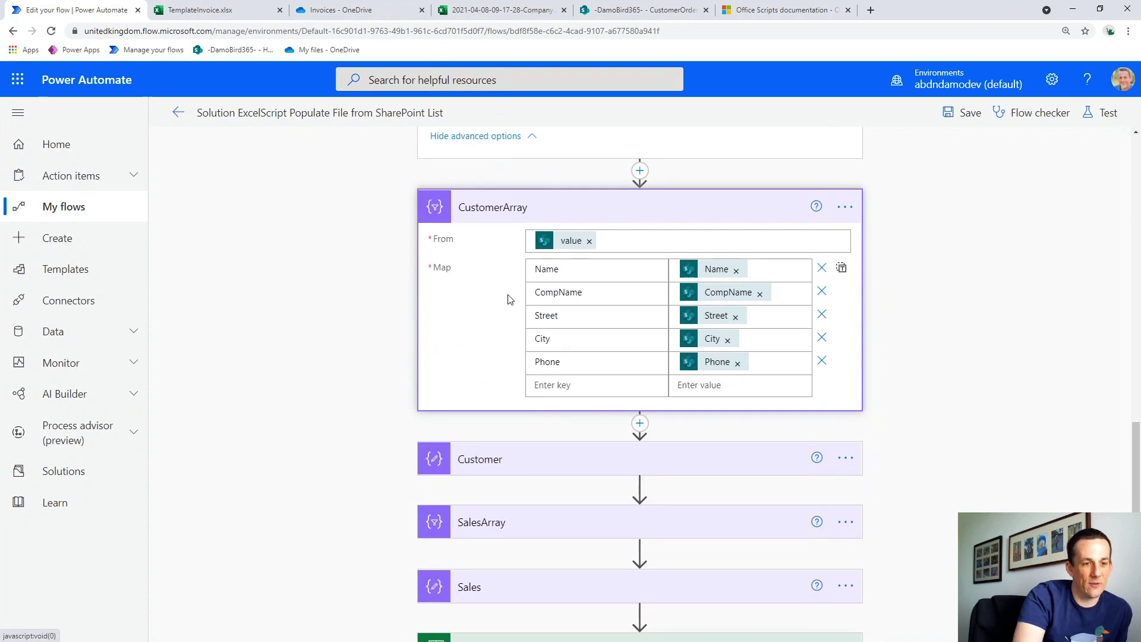
pyautogui.scroll(-2, 579, 378)
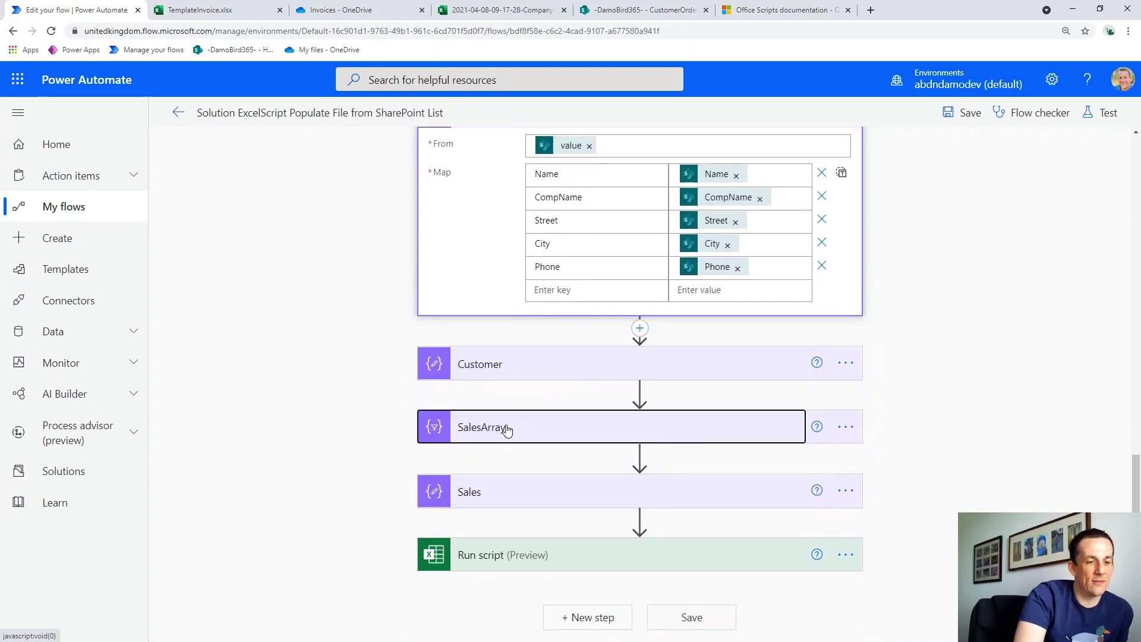
# Expand SalesArray, Customer, Sales and Run script, showing FinalExcelInvoice with Cheque payment and VATRate 0.20.
pyautogui.click(509, 428)
pyautogui.scroll(-1, 576, 436)
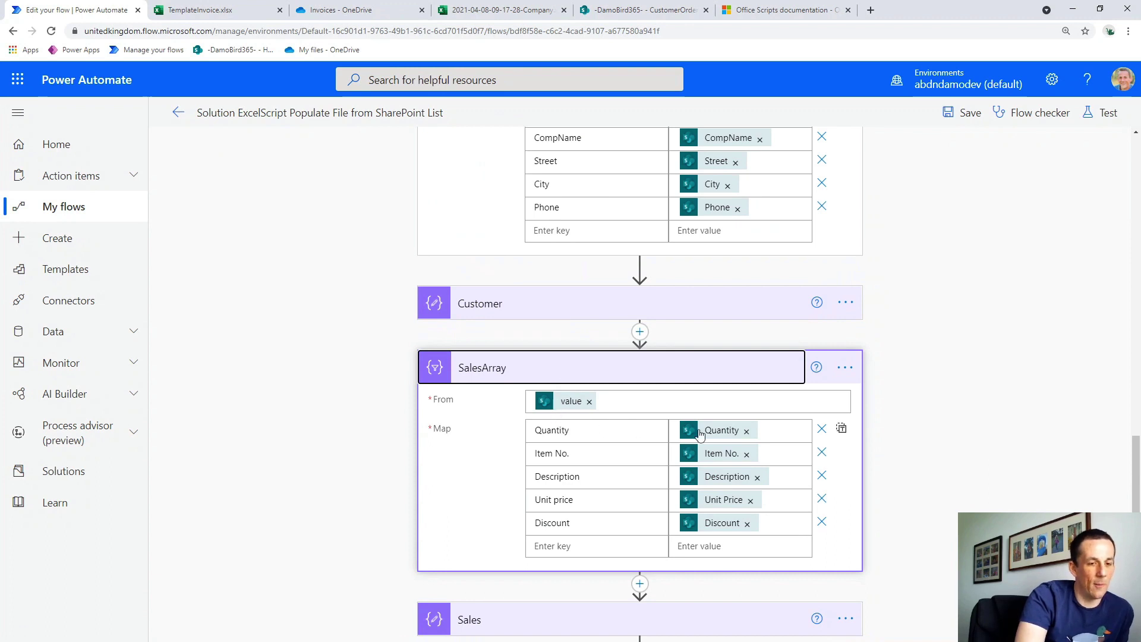
pyautogui.moveTo(713, 435)
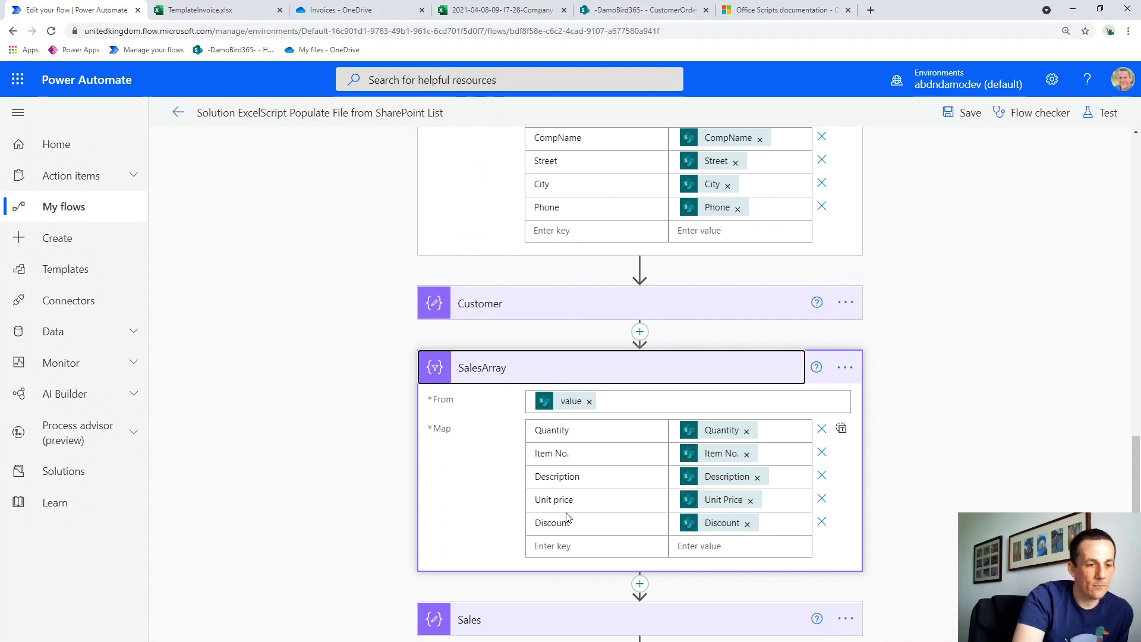
pyautogui.click(506, 310)
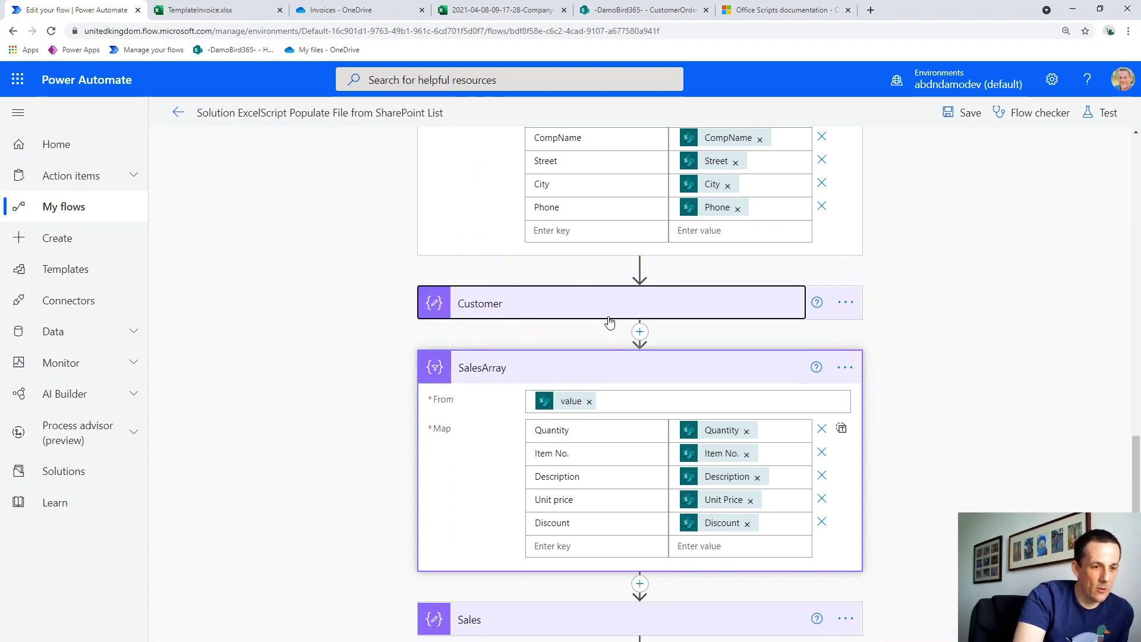
pyautogui.scroll(-1, 518, 347)
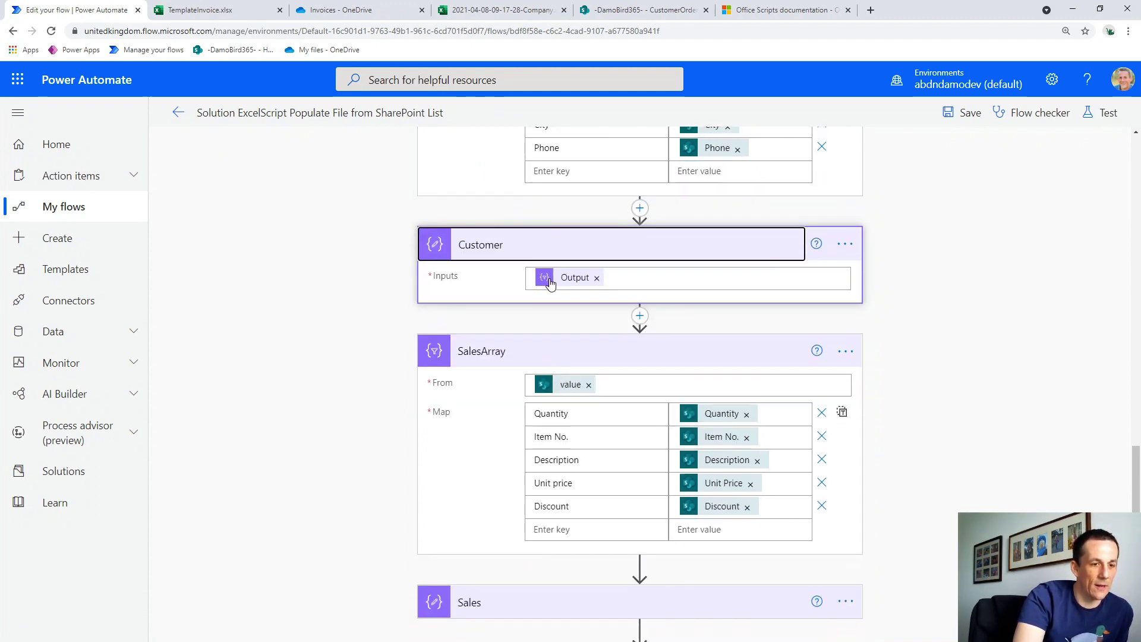
pyautogui.scroll(-2, 555, 280)
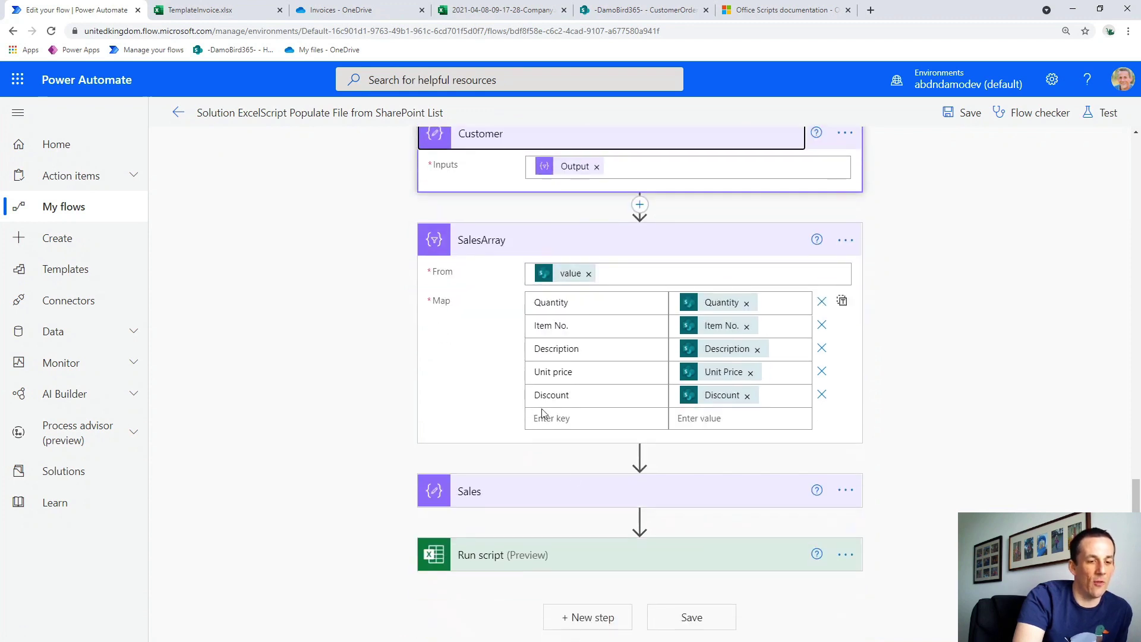
pyautogui.click(561, 496)
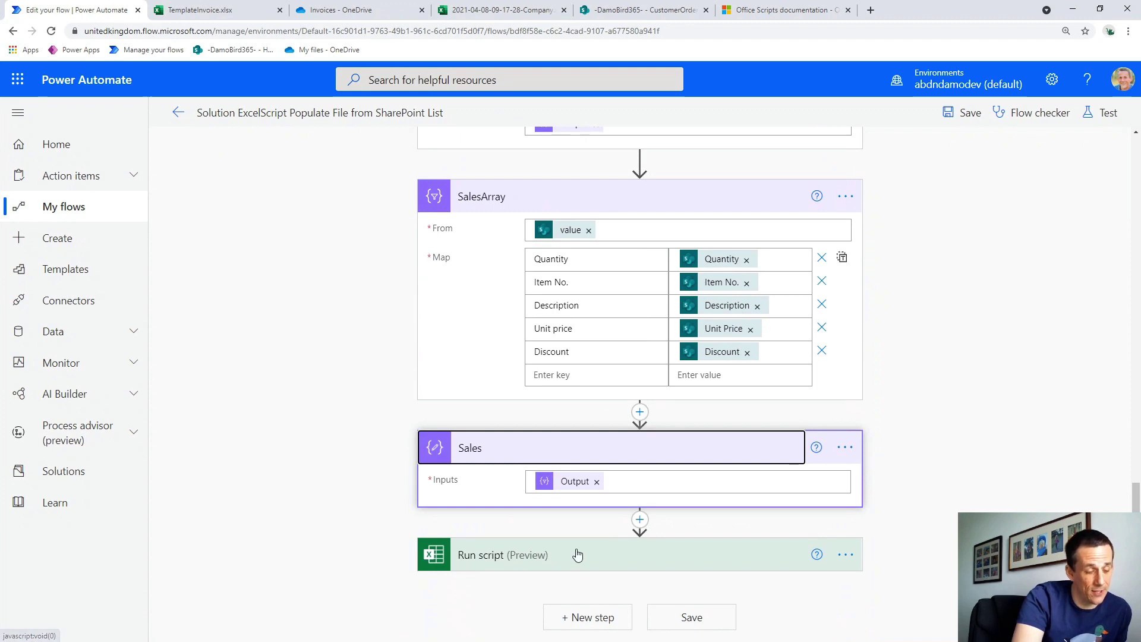
pyautogui.click(523, 565)
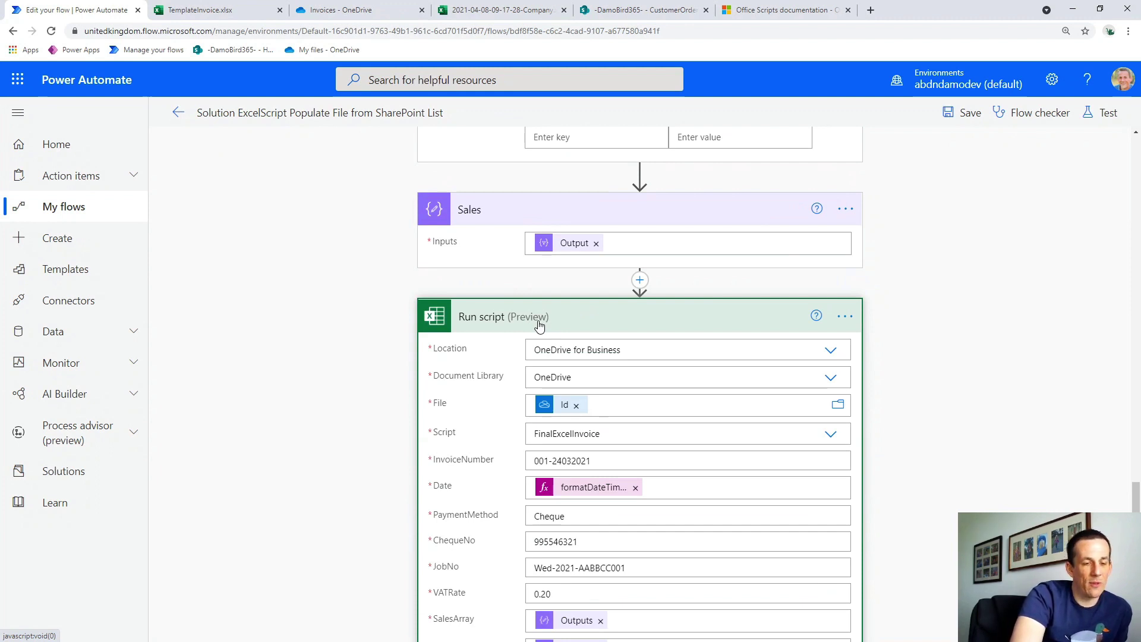
pyautogui.scroll(-3, 540, 326)
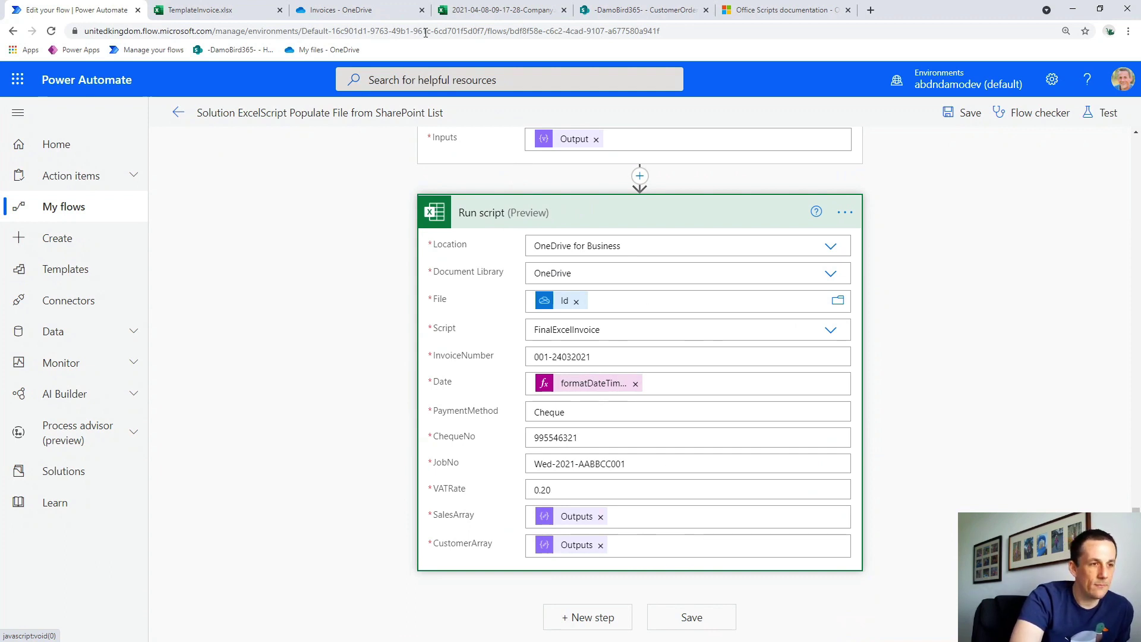
# In TemplateInvoice, list all Office Scripts: FinalExcelInvoice, ArrayTest and PopulateInvoice.
pyautogui.click(214, 13)
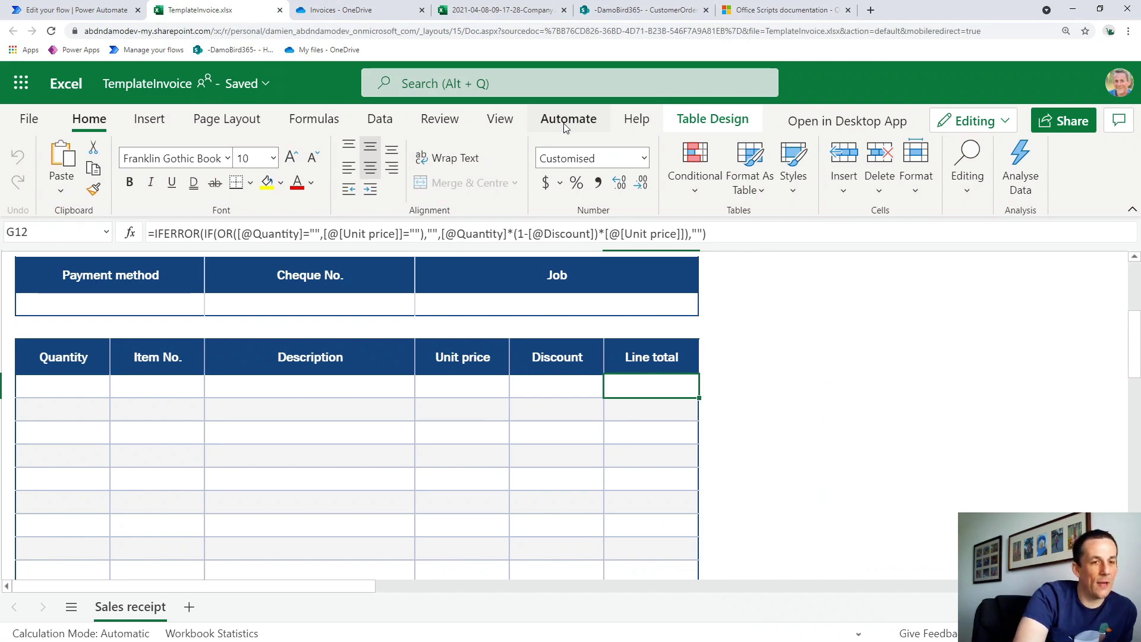
pyautogui.click(570, 121)
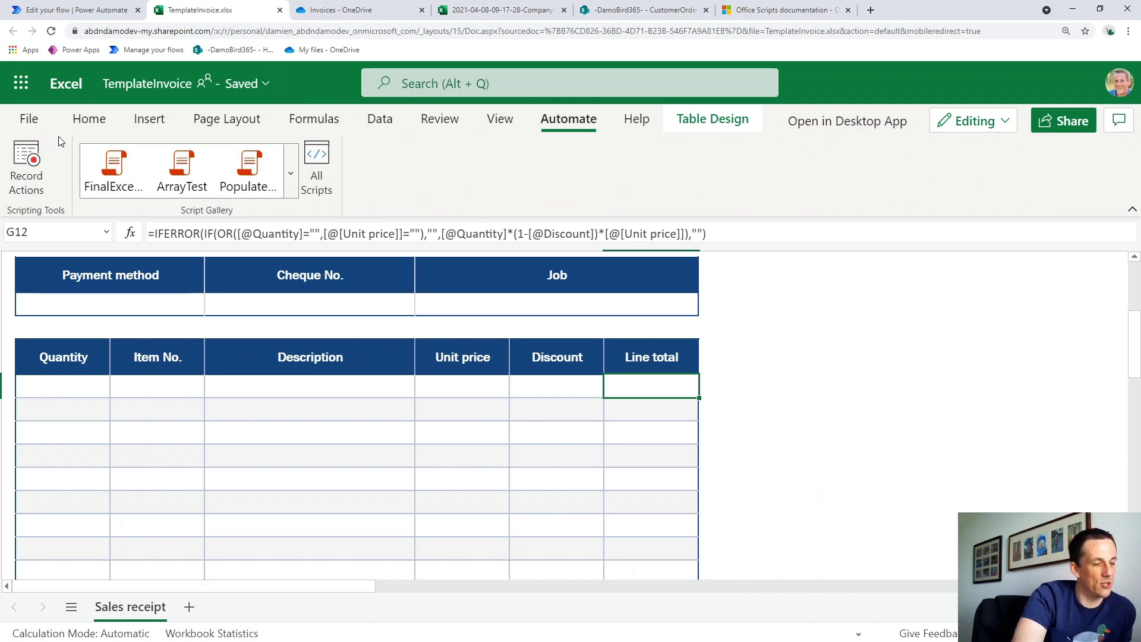
pyautogui.click(317, 166)
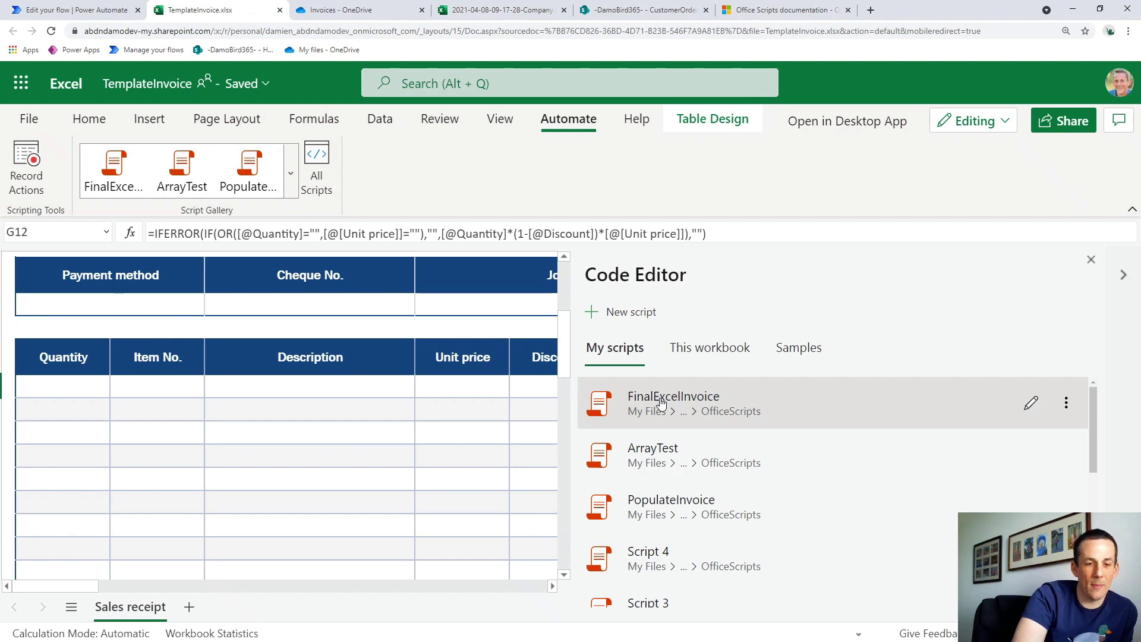
# Open the FinalExcelInvoice script in the Code Editor and scroll through its code.
pyautogui.click(1031, 404)
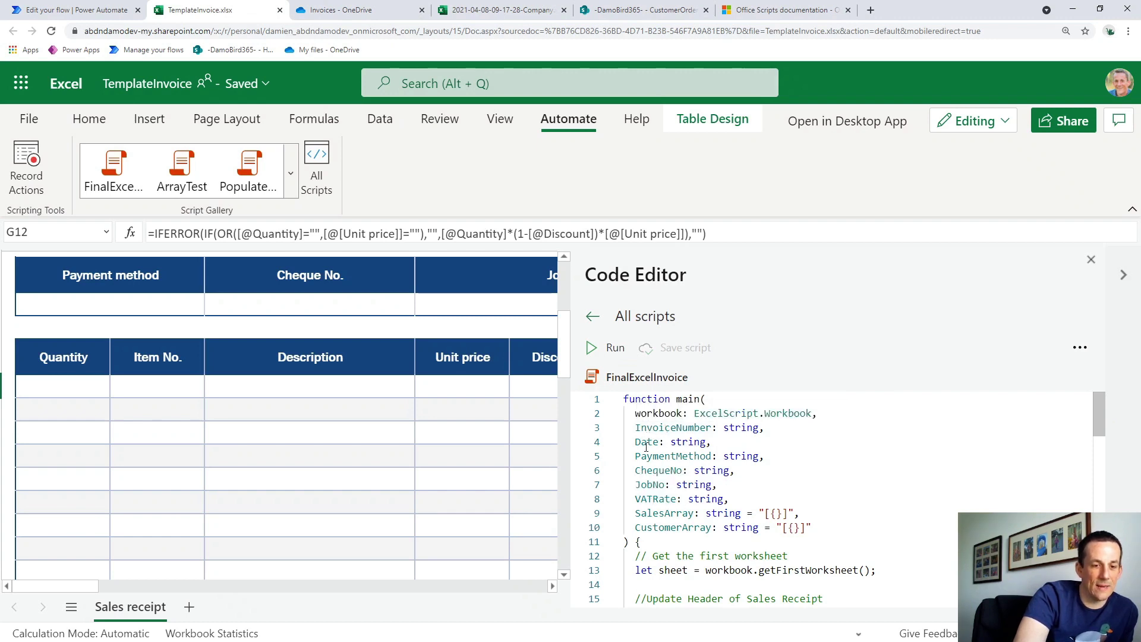
pyautogui.scroll(-2, 670, 467)
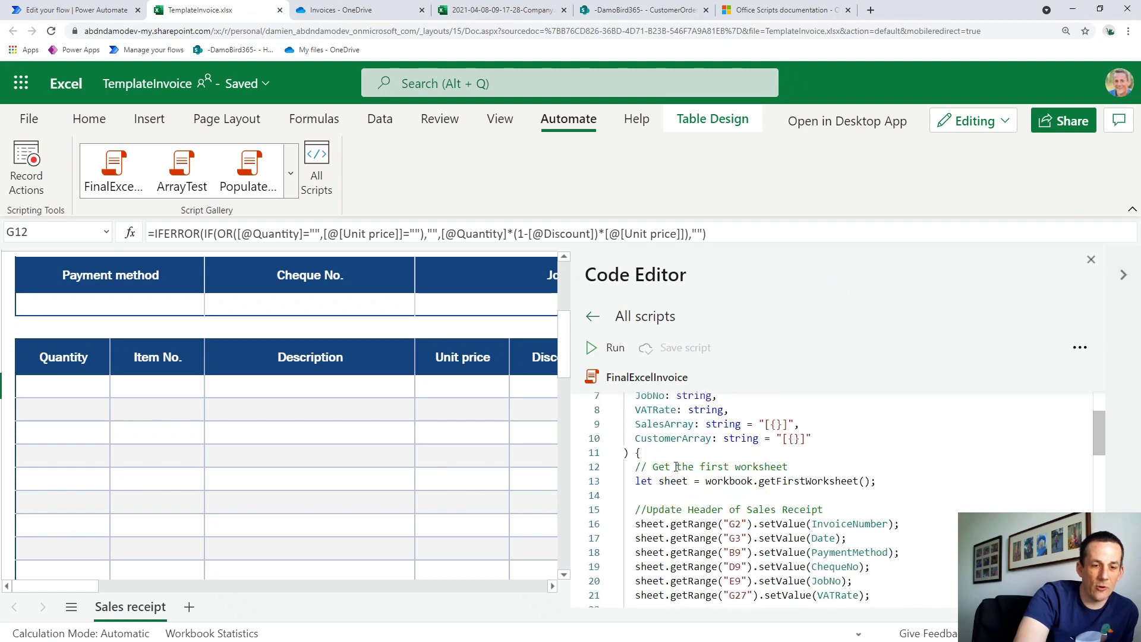
pyautogui.scroll(-5, 677, 466)
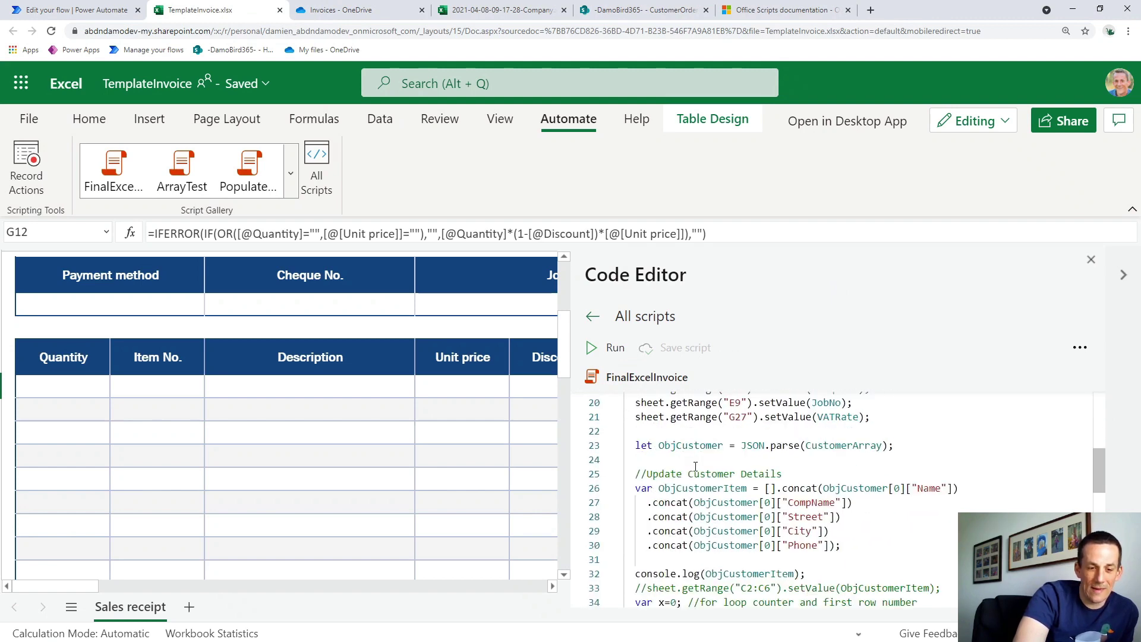
pyautogui.scroll(-1, 695, 466)
pyautogui.scroll(4, 696, 466)
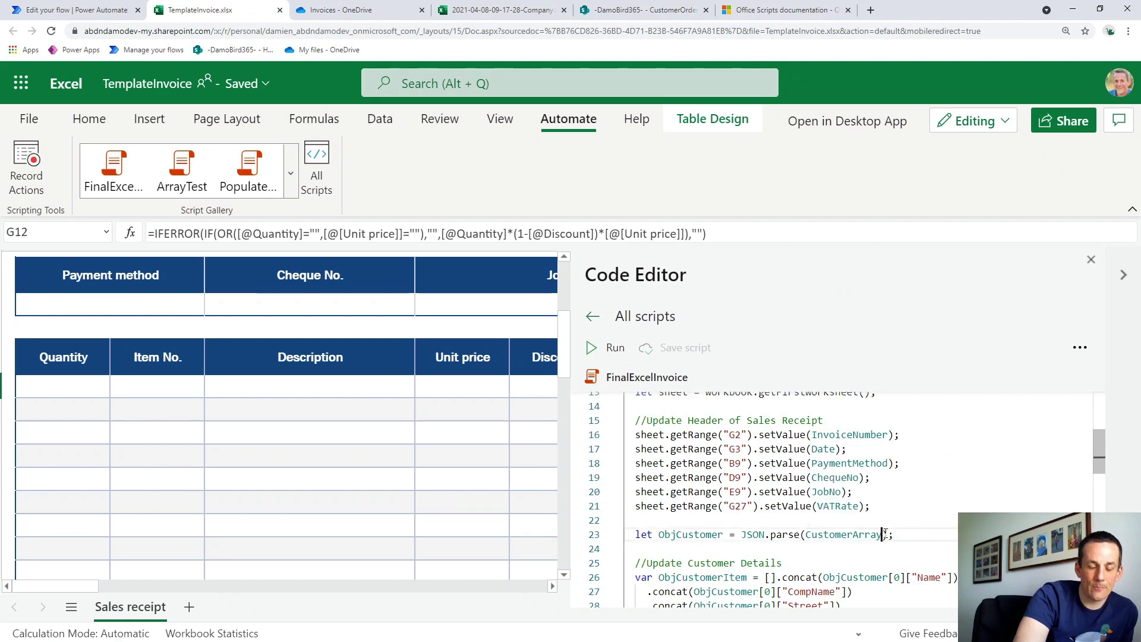
# Highlight the CustomerArray parsing line, read the rest of the script, then view the Office Scripts documentation.
pyautogui.moveTo(884, 534); pyautogui.dragTo(806, 535)
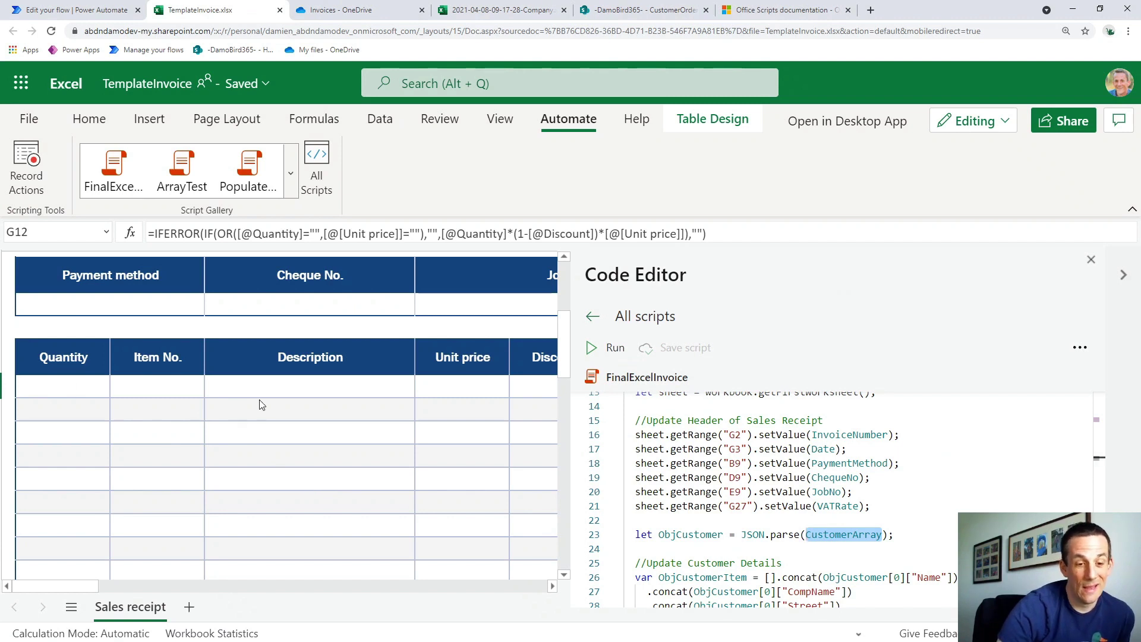
pyautogui.scroll(-2, 764, 450)
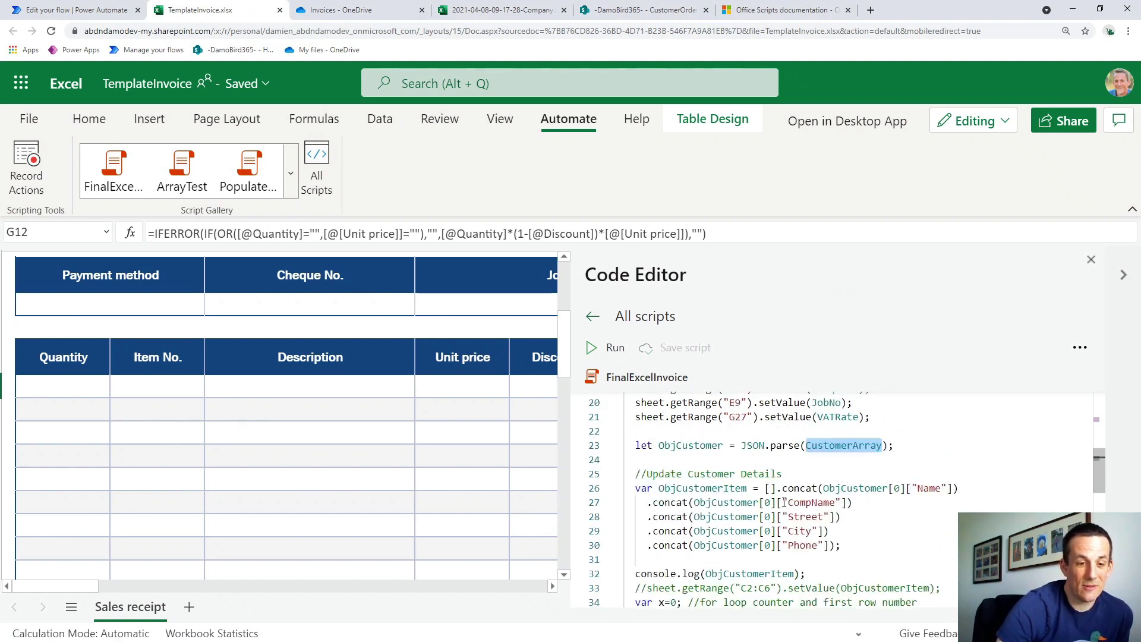
pyautogui.scroll(-2, 832, 504)
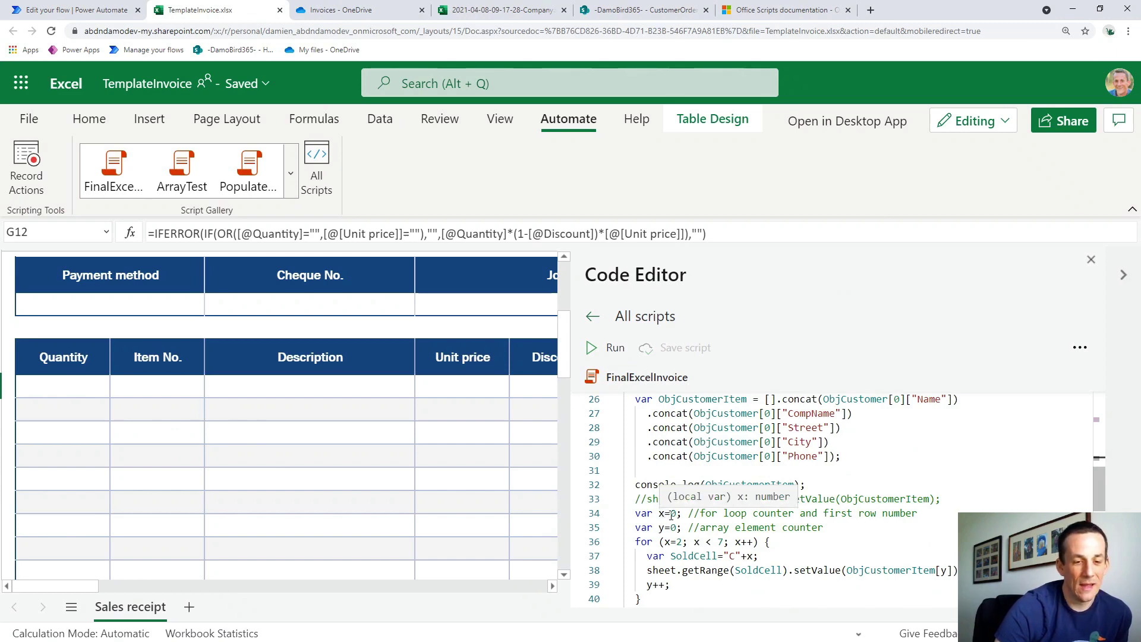
pyautogui.scroll(-2, 713, 514)
pyautogui.scroll(-3, 742, 514)
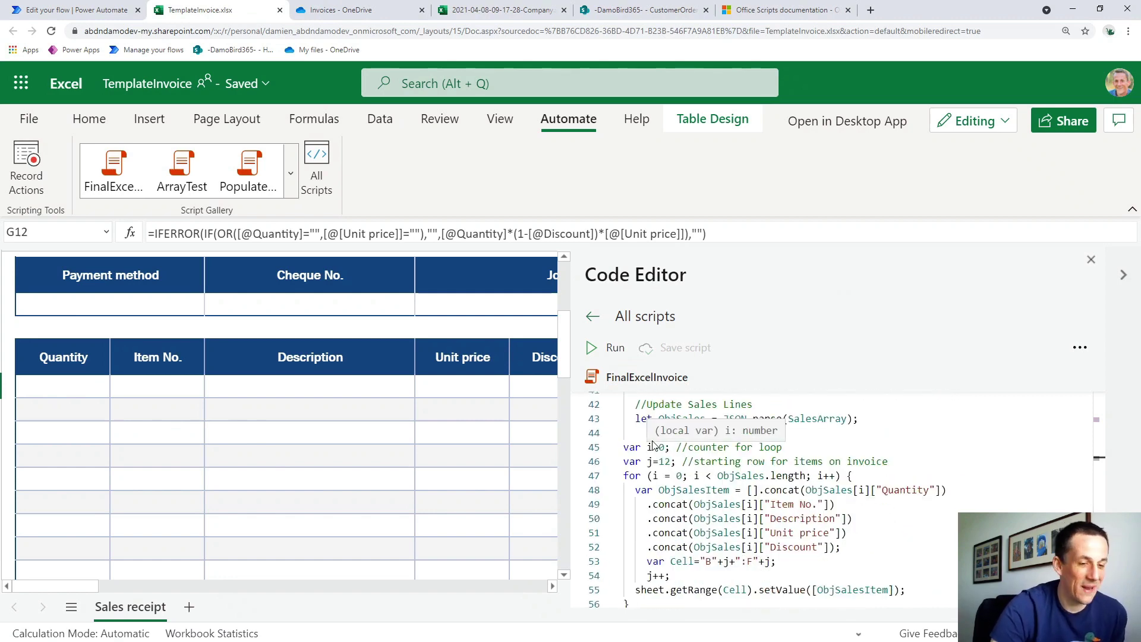
pyautogui.scroll(-3, 682, 496)
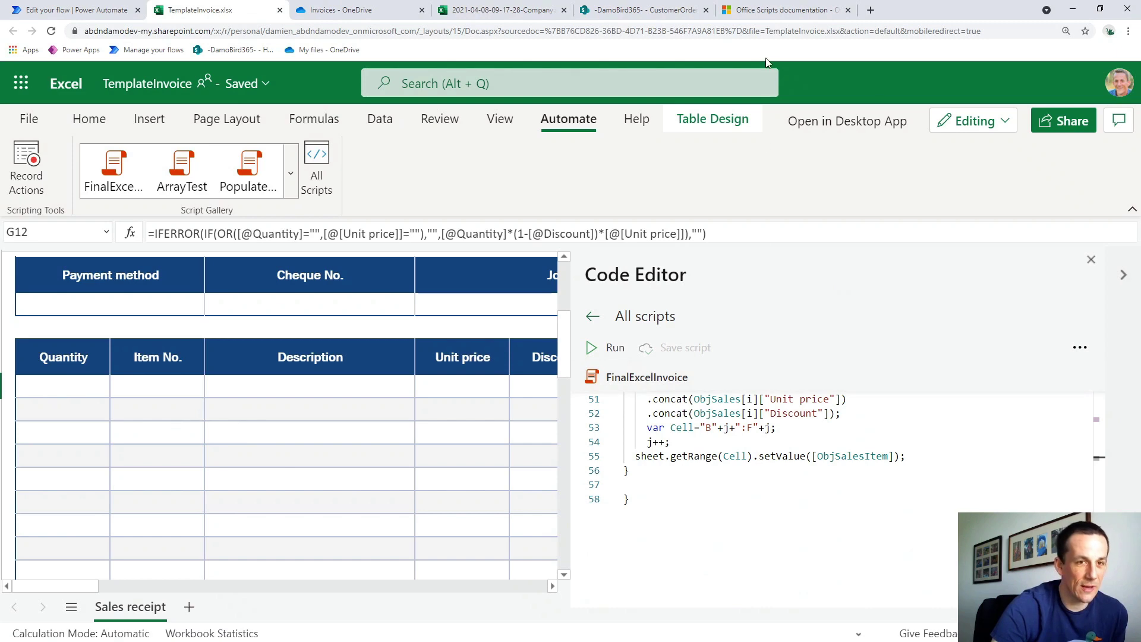
pyautogui.click(768, 12)
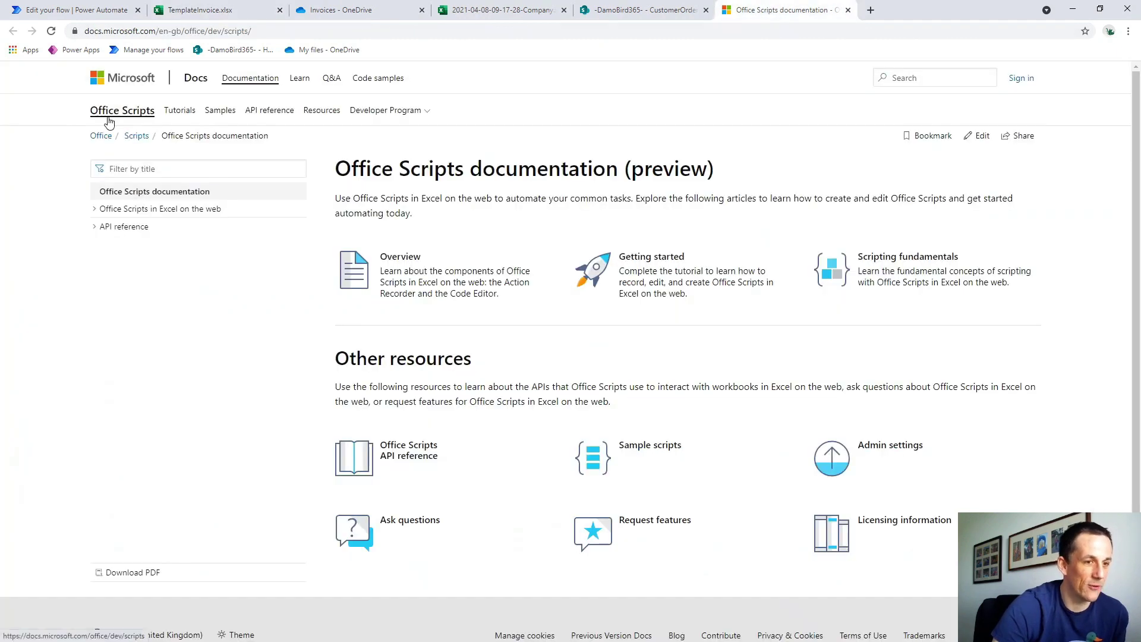